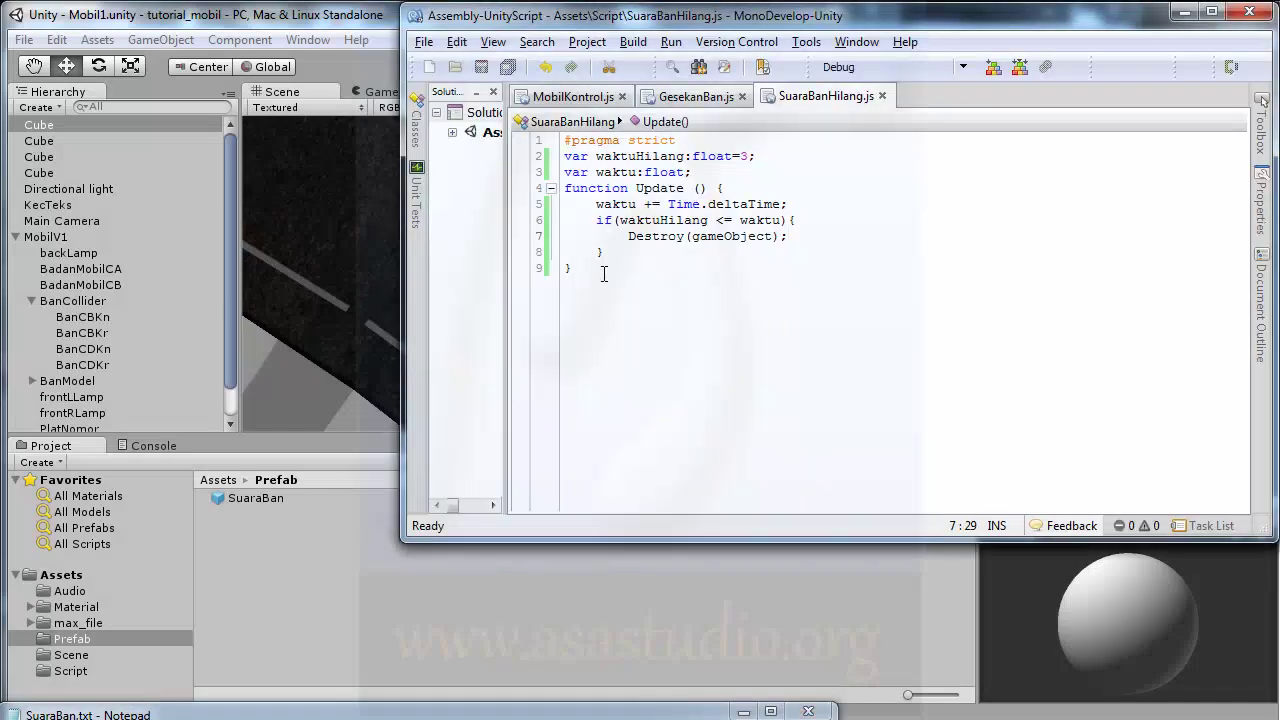
# Switch the editor to the GesekanBan.js script, which spawns gesekanS at slip gesekanT 0.14
pyautogui.click(692, 93)
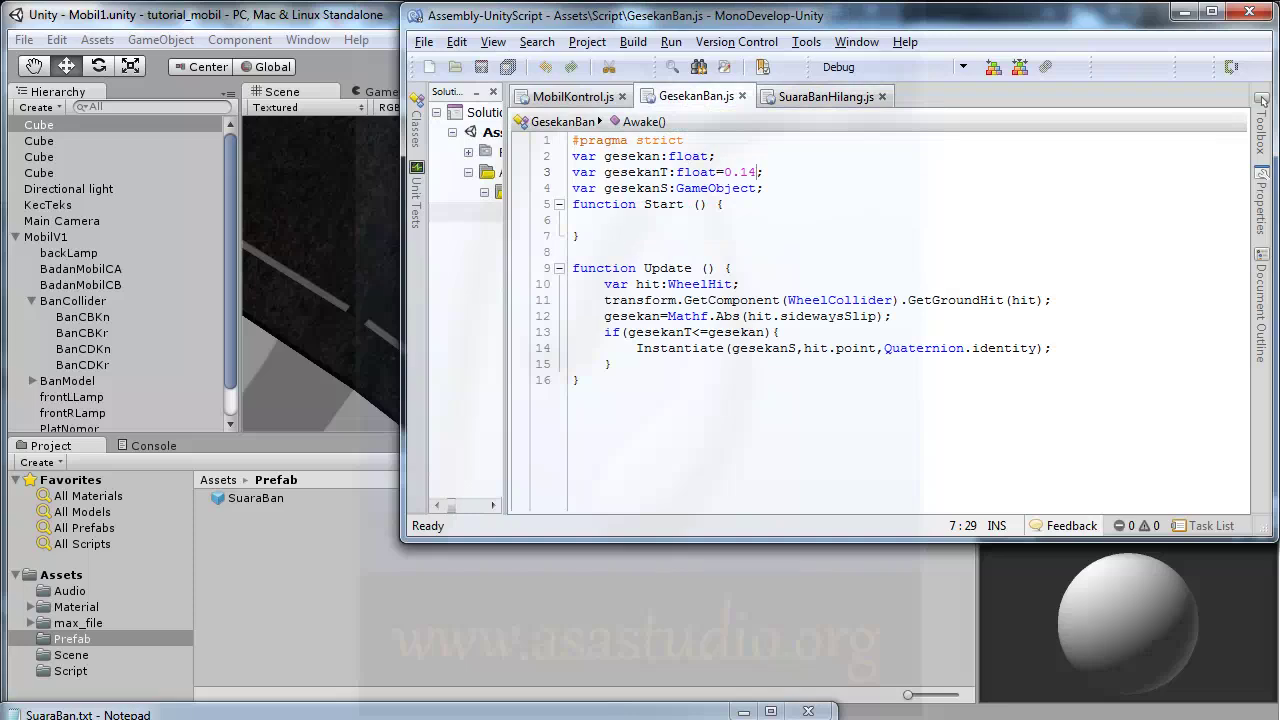
# Add 'var suaraGP:float=10' and 'var suaraP:float;' below the gesekanS declaration
pyautogui.click(773, 187)
pyautogui.press('Return')
pyautogui.write('var ')
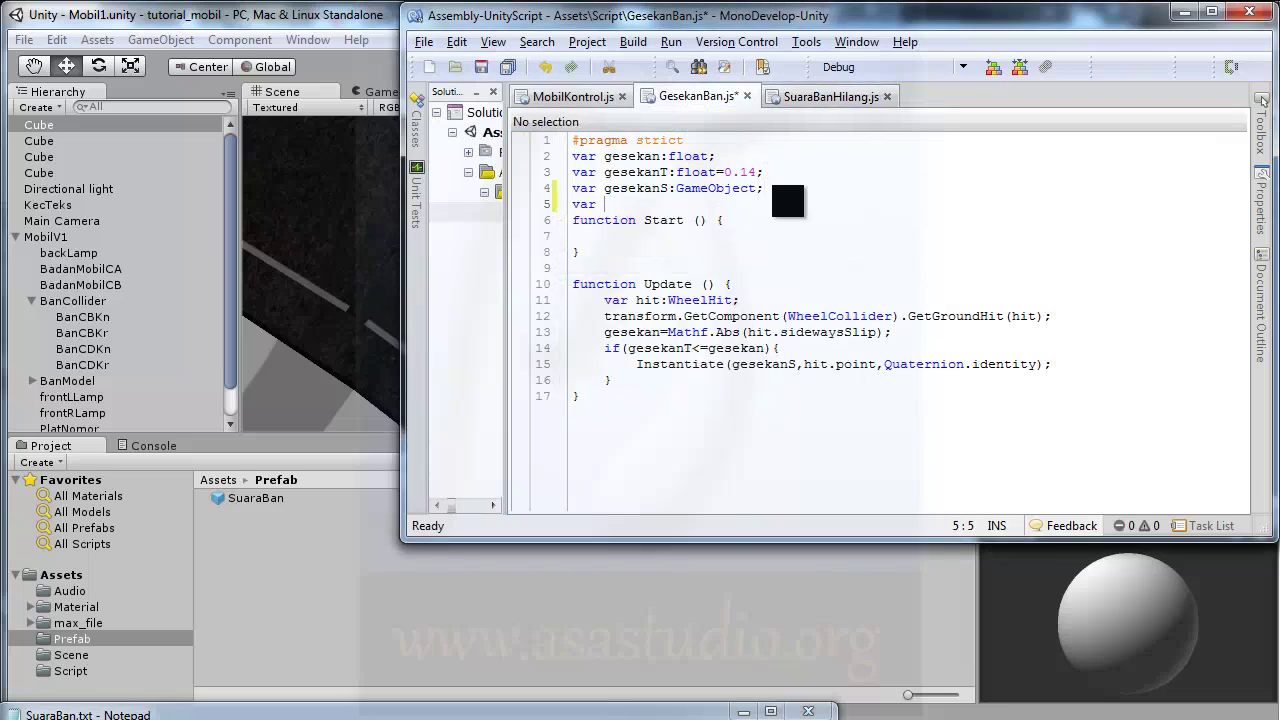
pyautogui.write('suara')
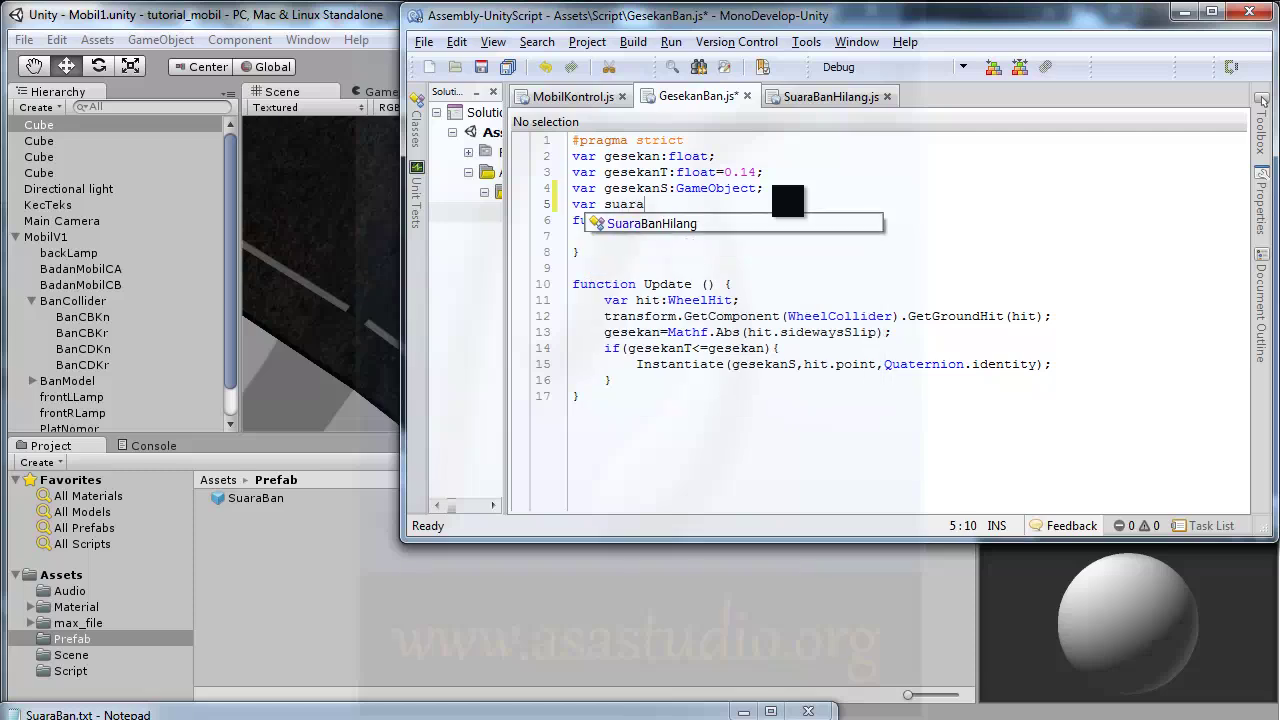
pyautogui.write('GP')
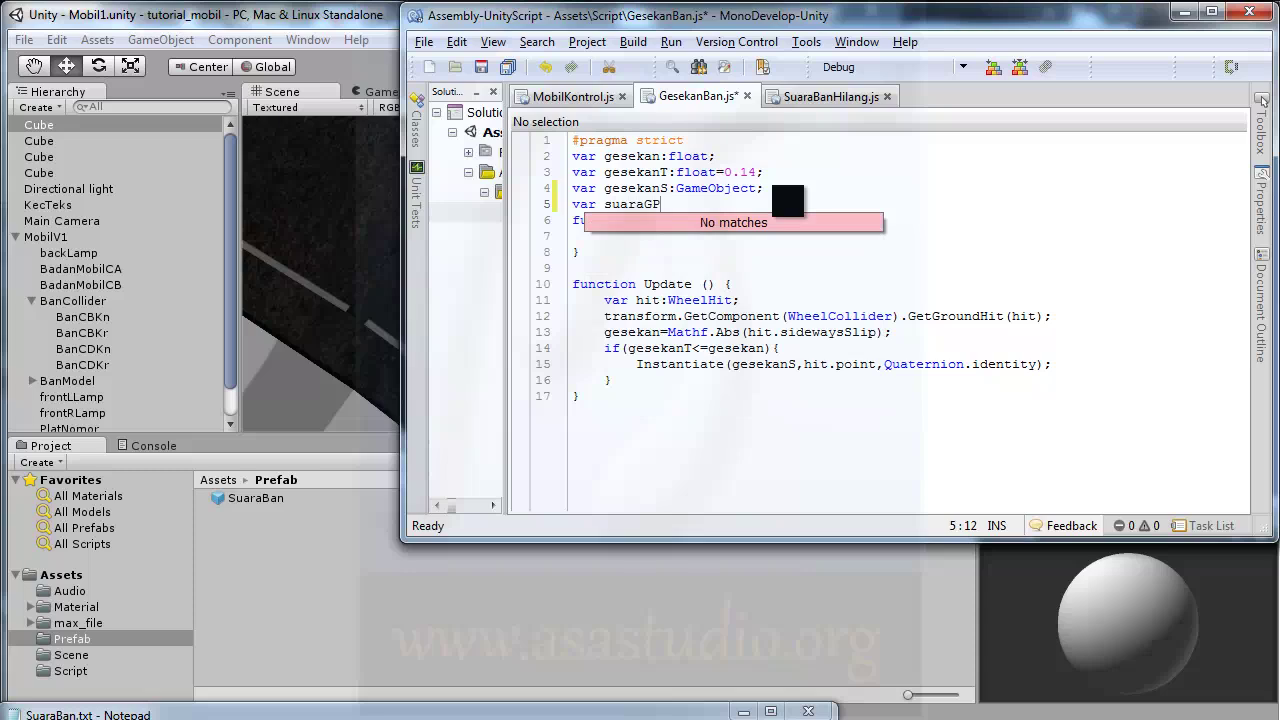
pyautogui.write(':')
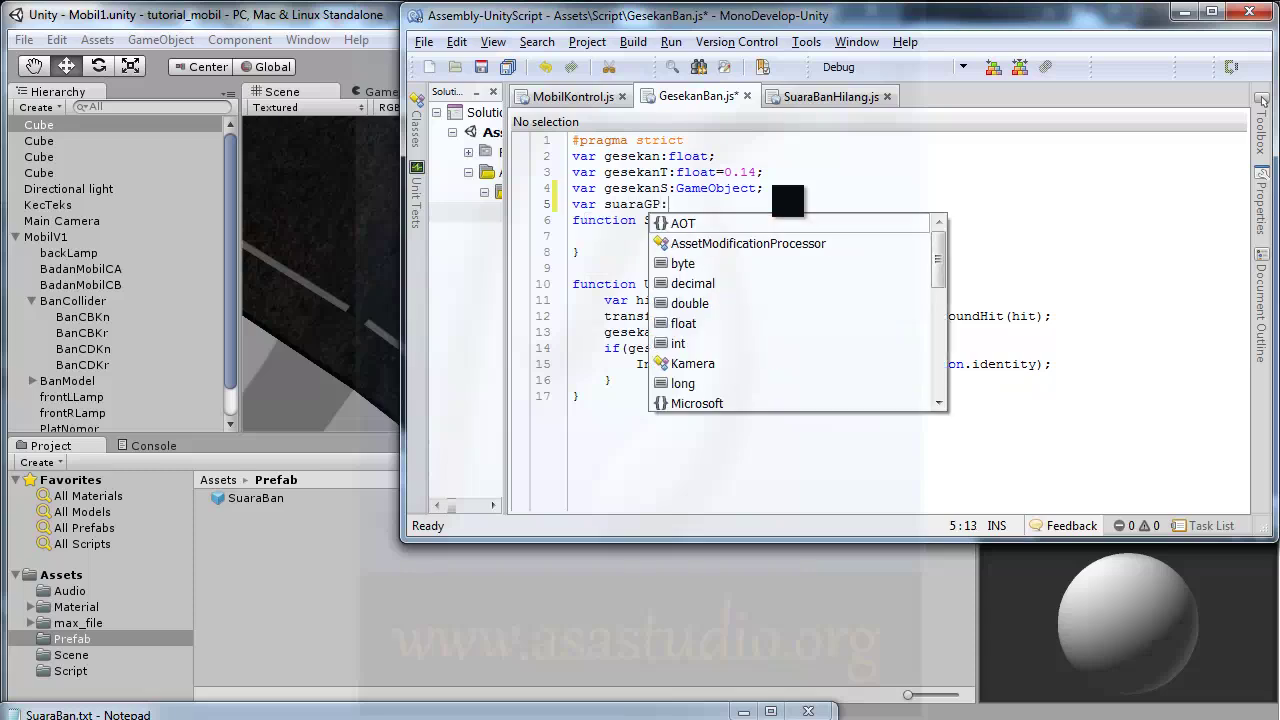
pyautogui.write('float')
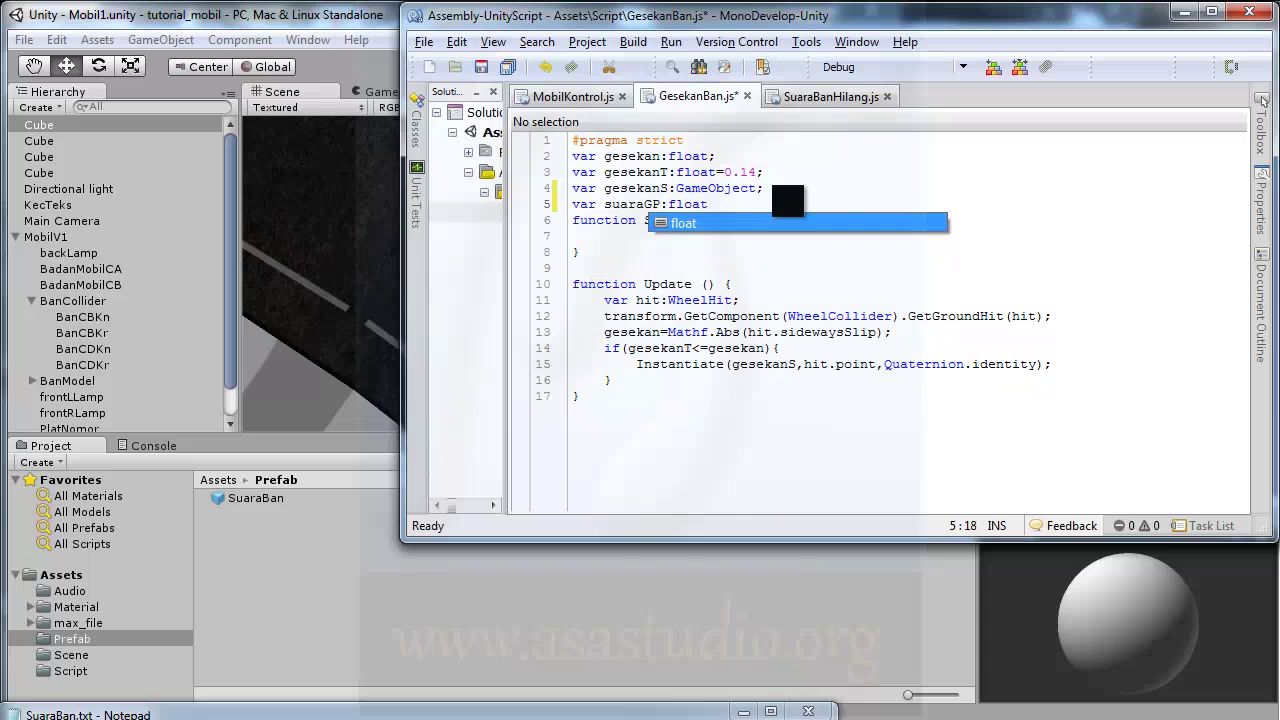
pyautogui.write('=')
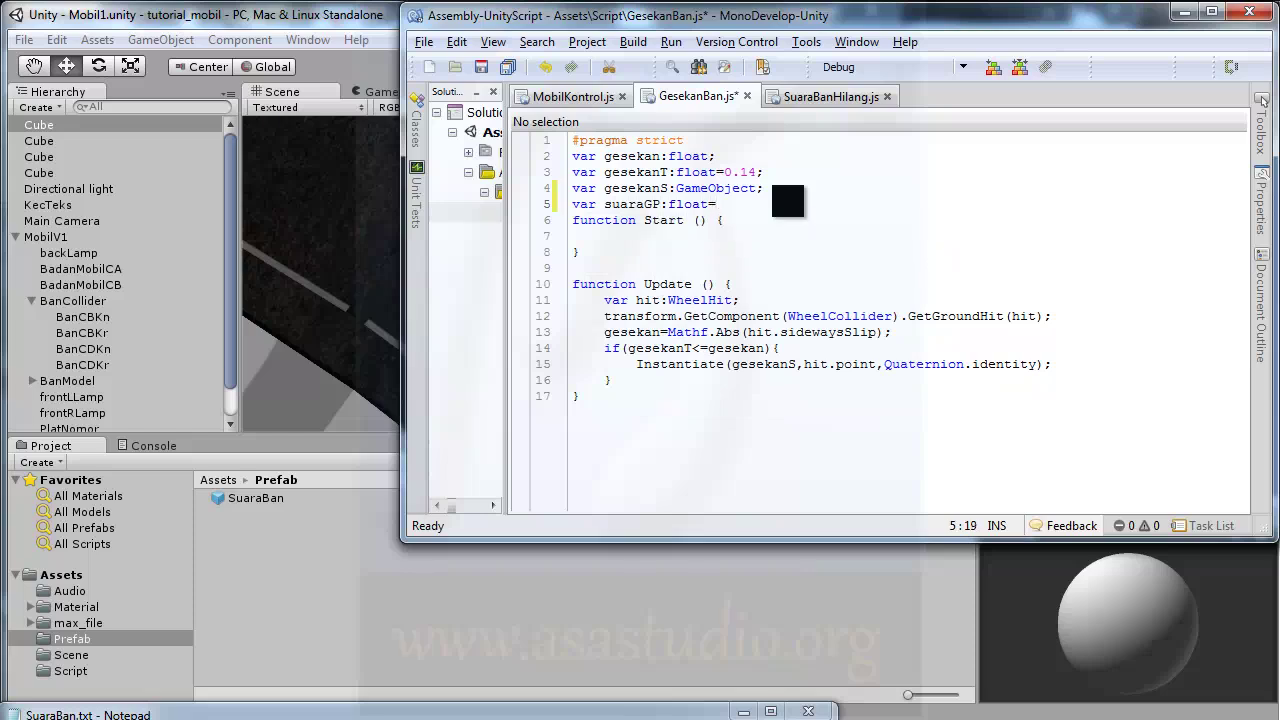
pyautogui.write('10;')
pyautogui.press('Return')
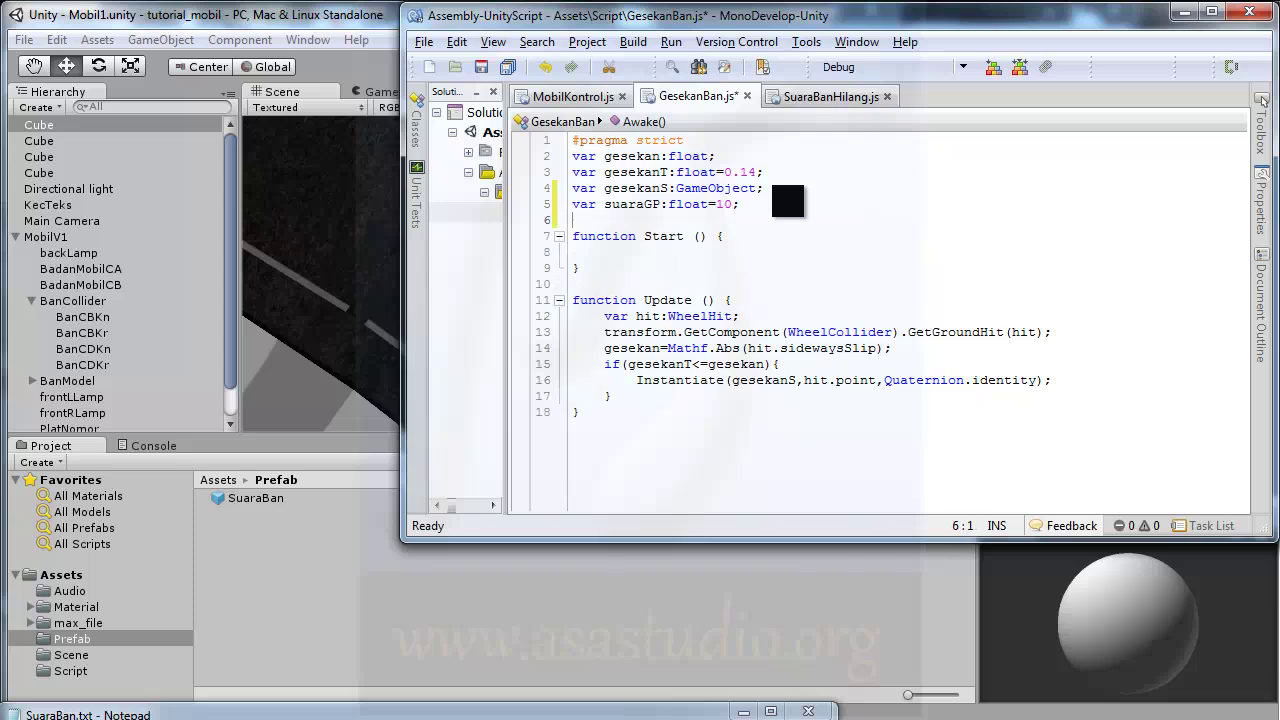
pyautogui.write('var')
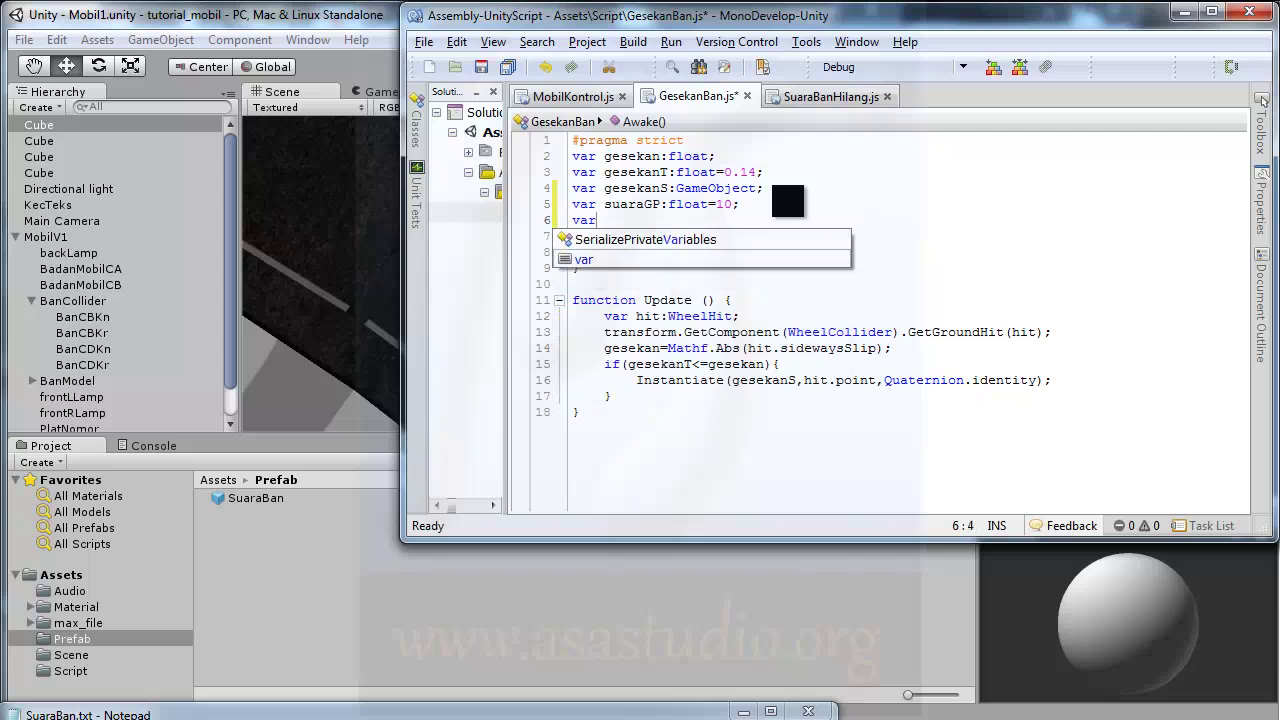
pyautogui.write(' suara')
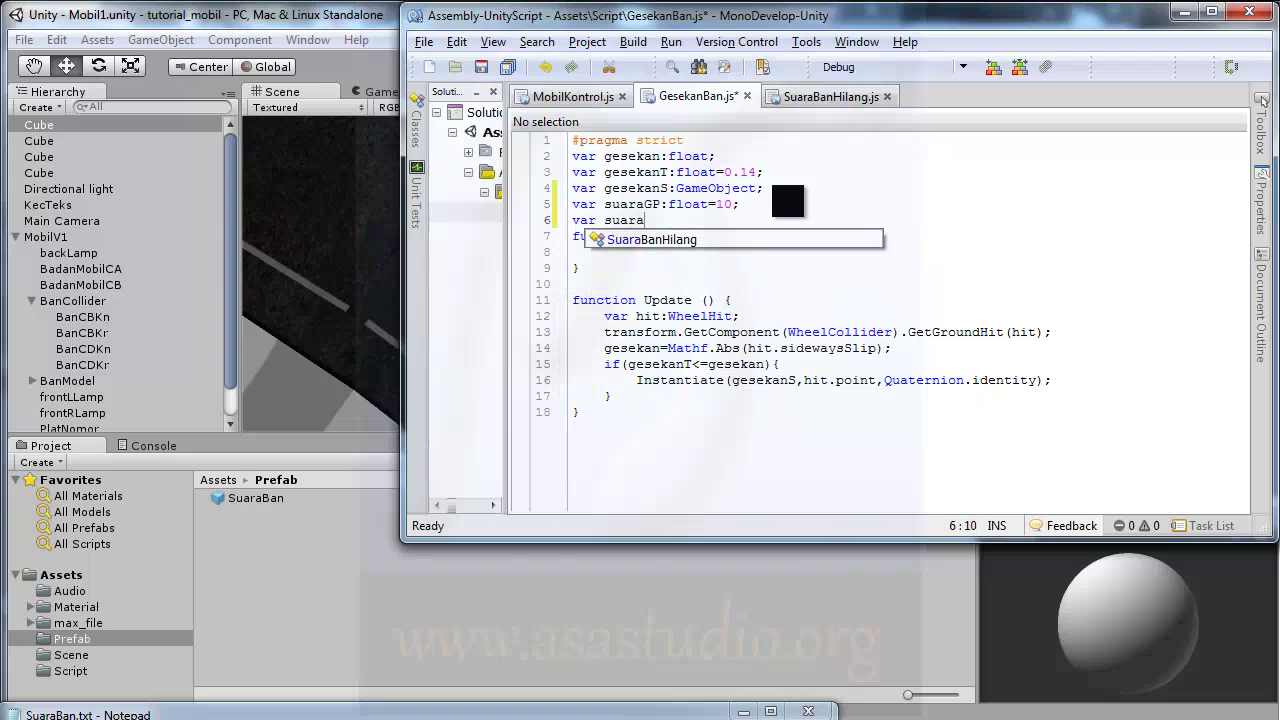
pyautogui.write('P:')
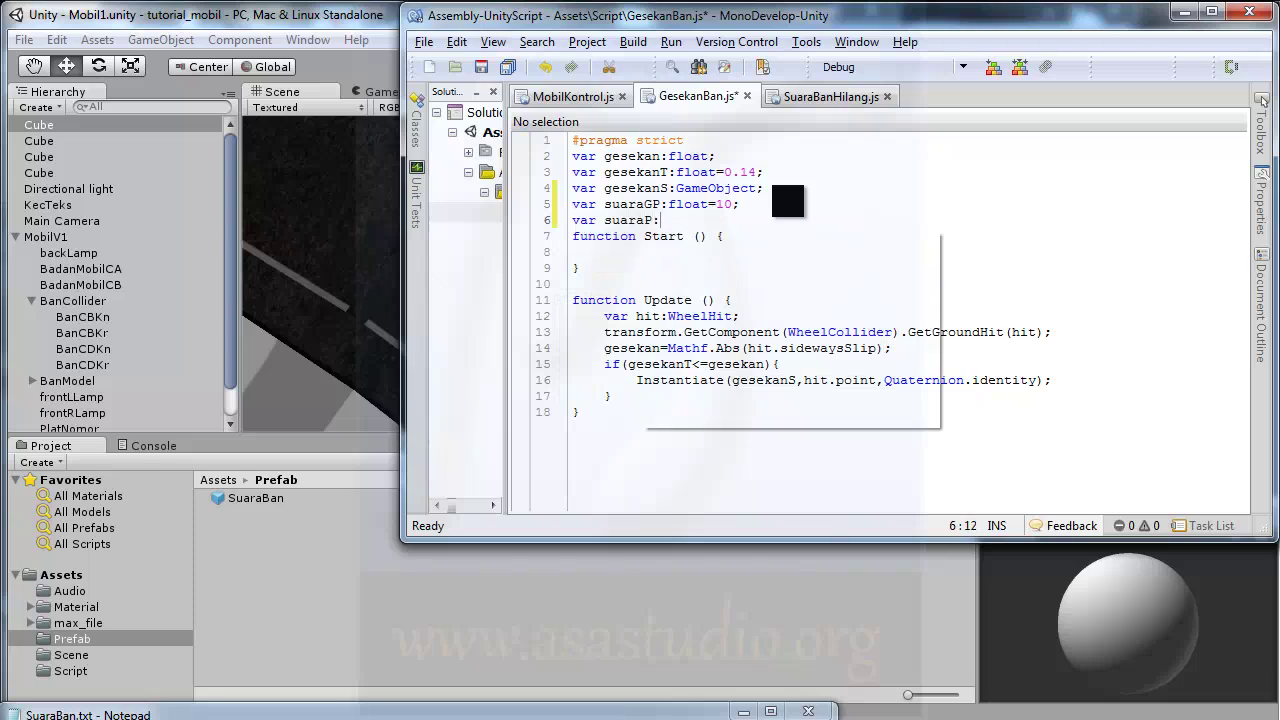
pyautogui.write('float')
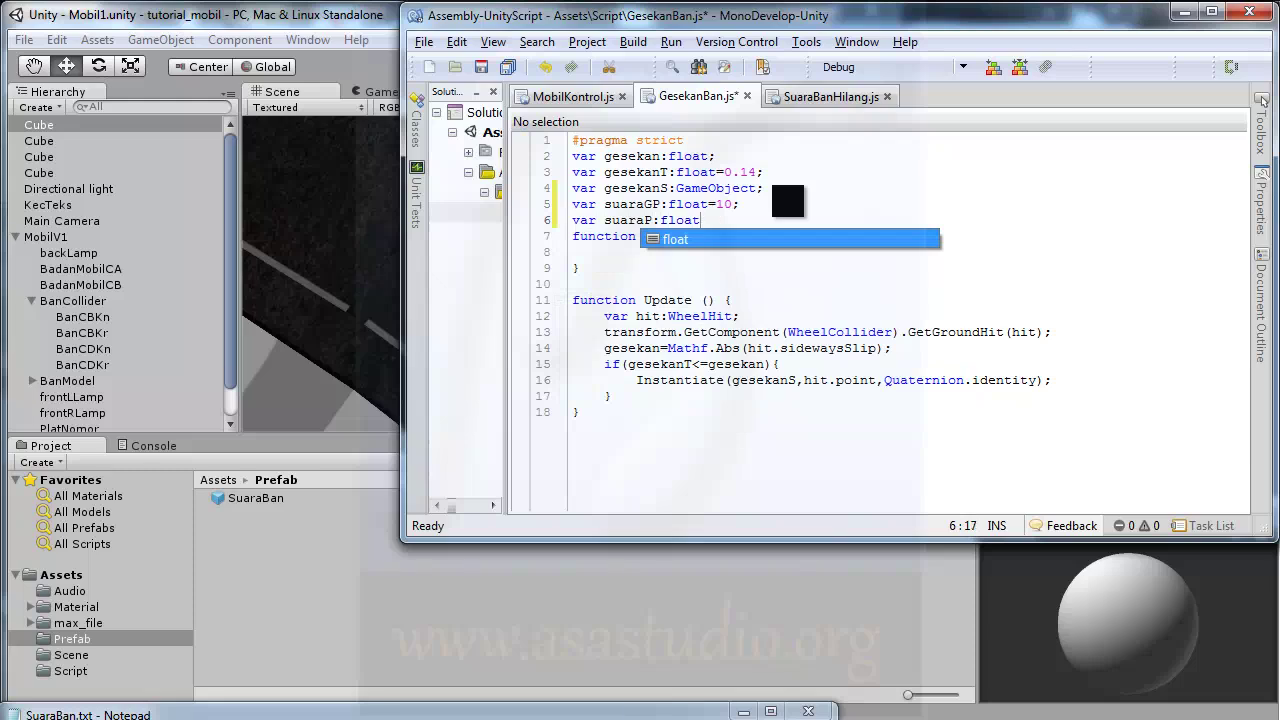
pyautogui.write(';')
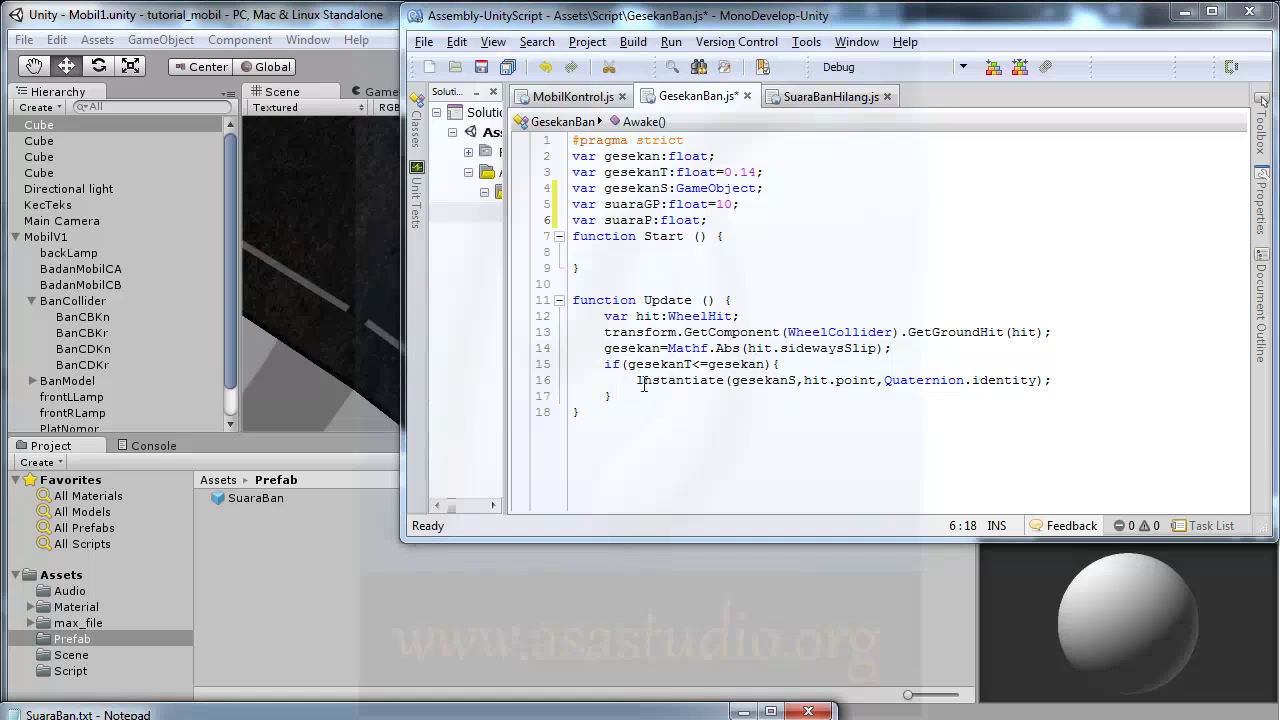
# Add suaraP=1 after the Instantiate line and extend the if condition with '&& suaraP <= 0'
pyautogui.click(1050, 380)
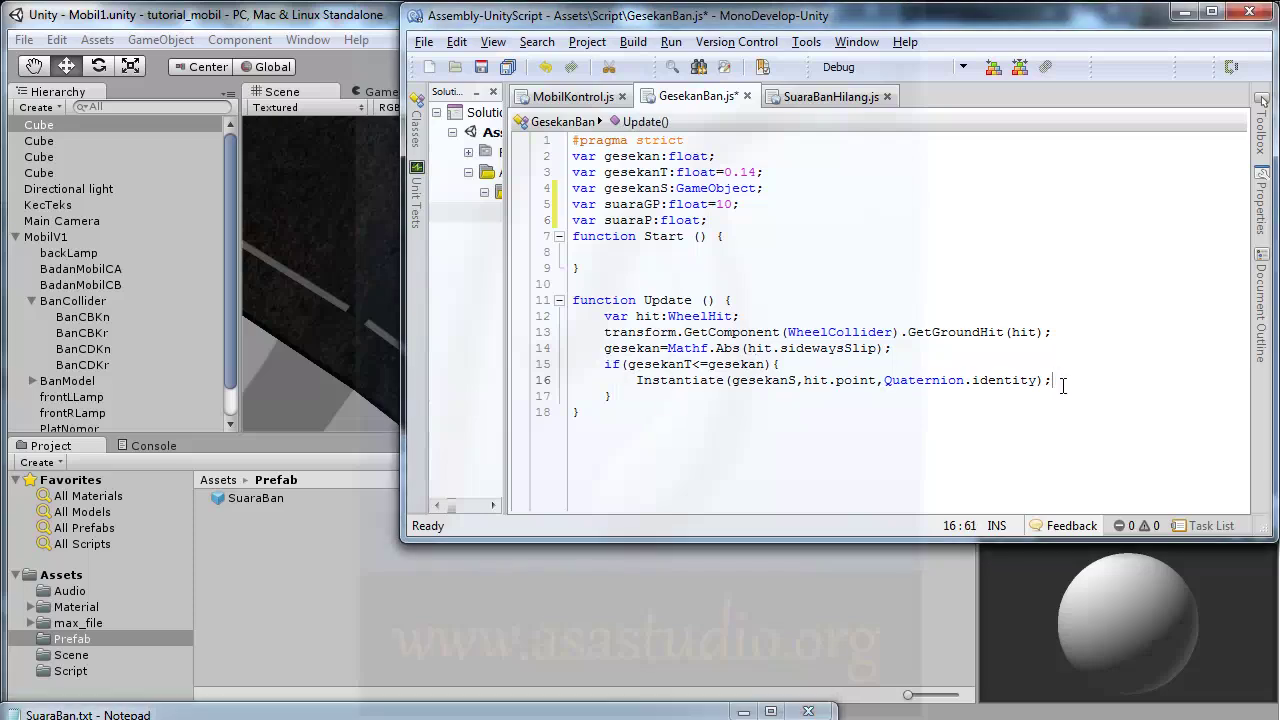
pyautogui.press('Return')
pyautogui.write('sua')
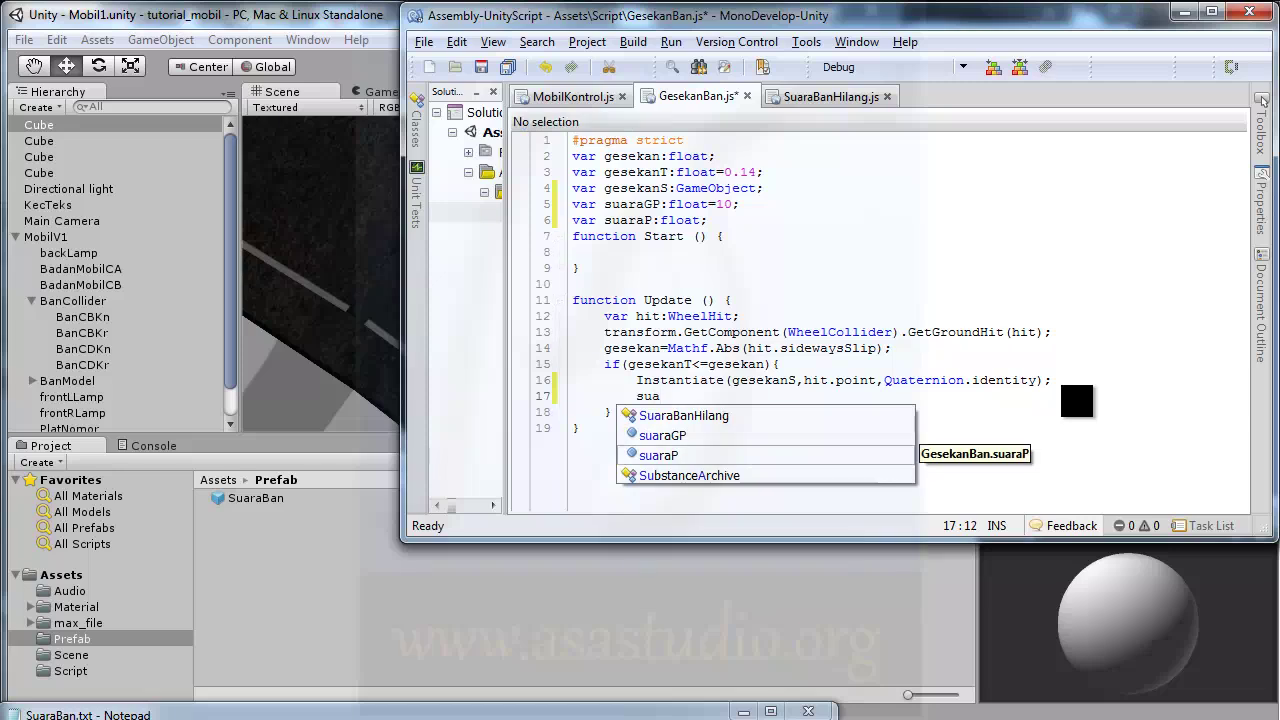
pyautogui.write('ra')
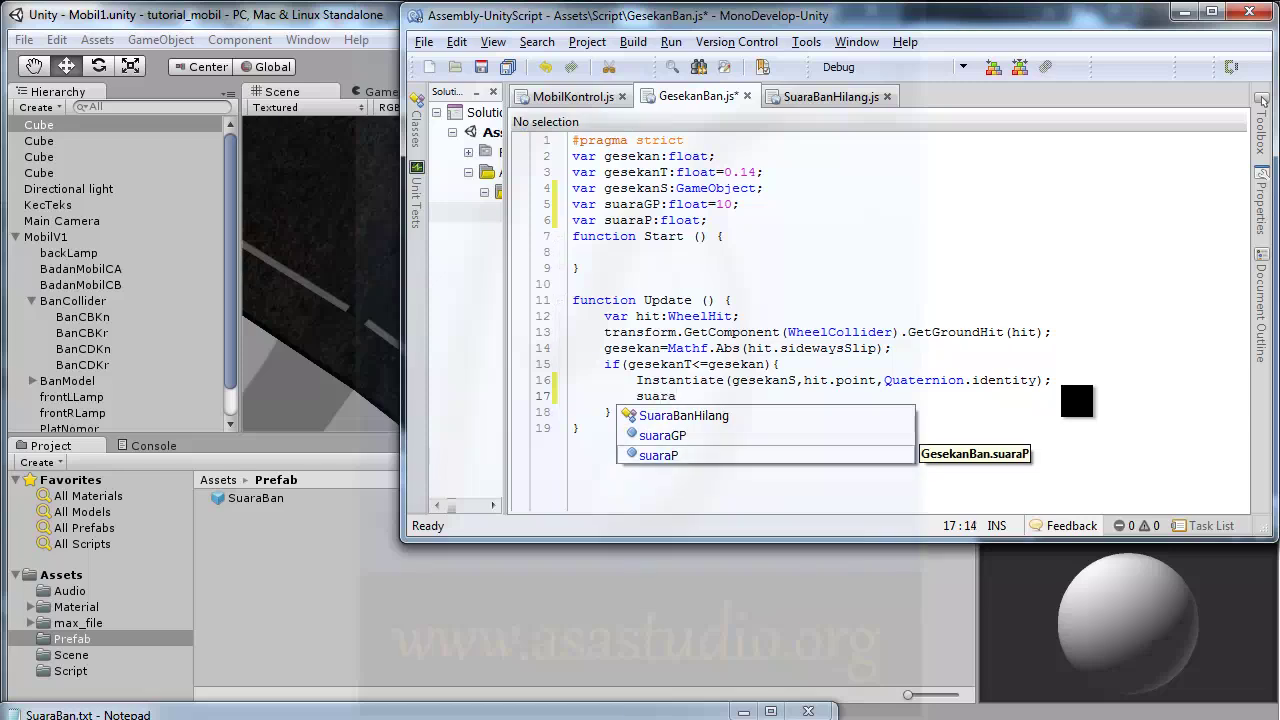
pyautogui.write('P')
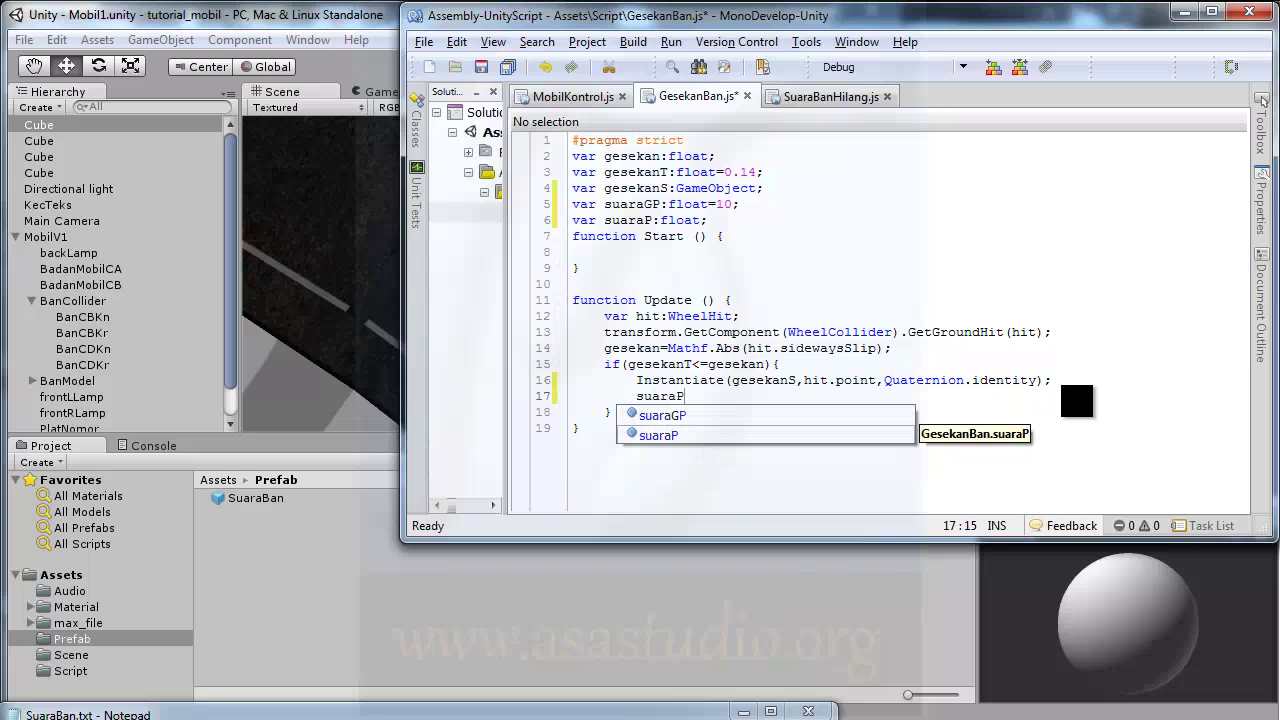
pyautogui.write('=')
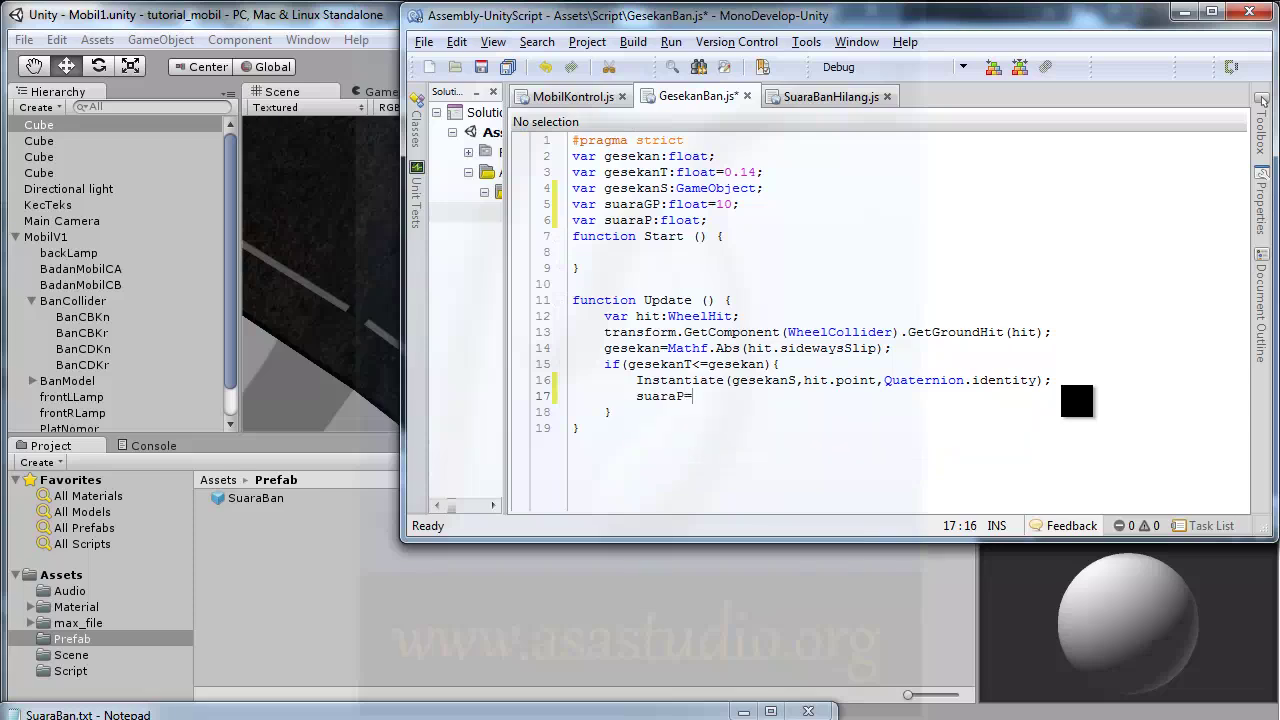
pyautogui.write('1;')
pyautogui.click(765, 364)
pyautogui.write('&& ')
pyautogui.write('sua')
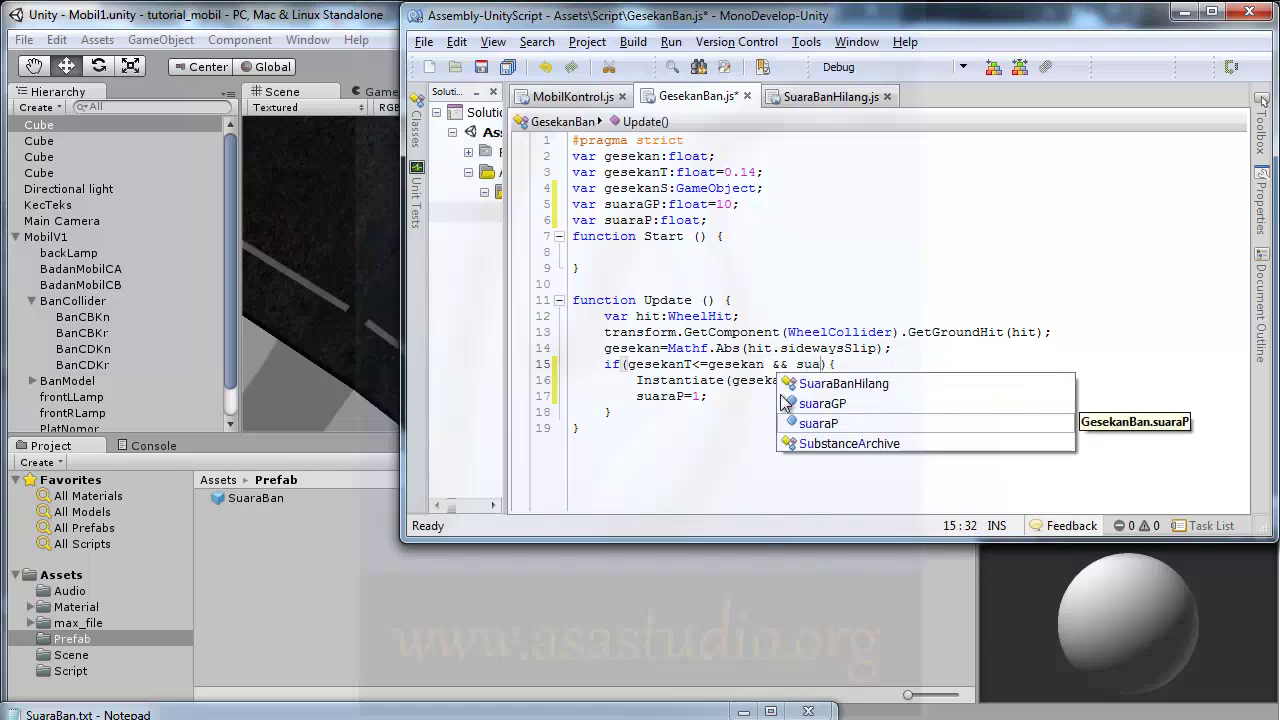
pyautogui.write('ra')
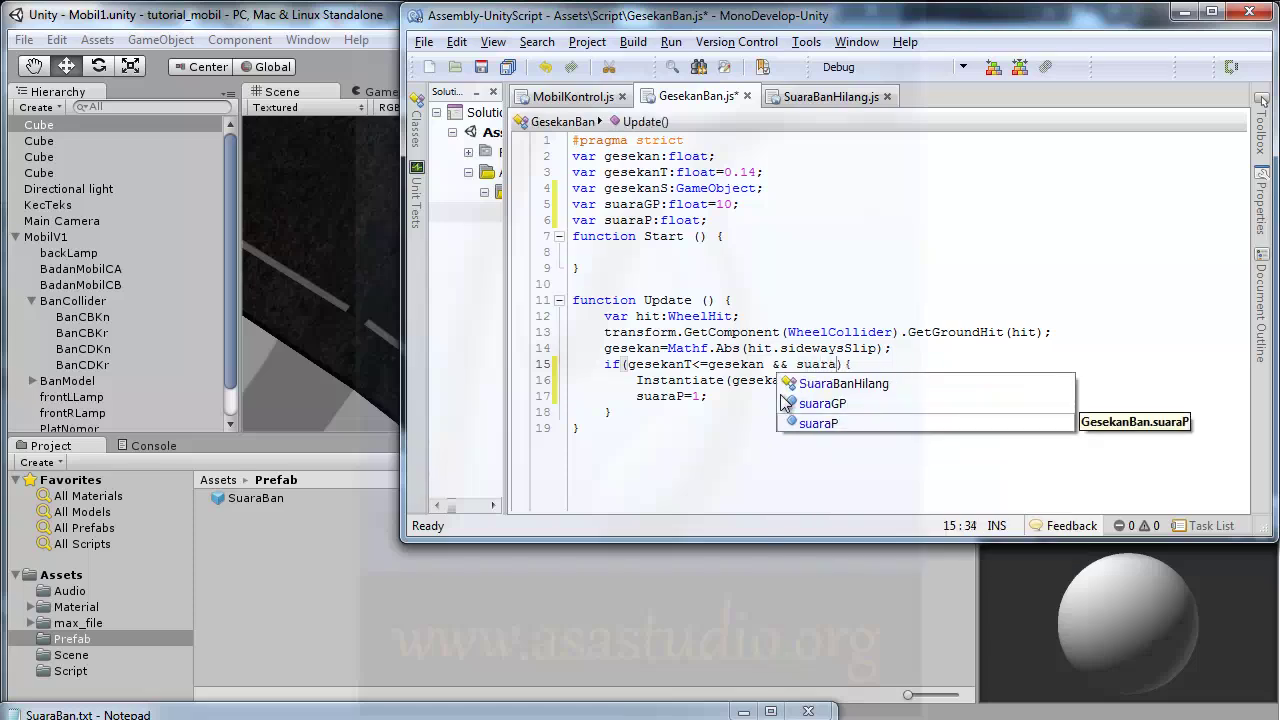
pyautogui.write('P')
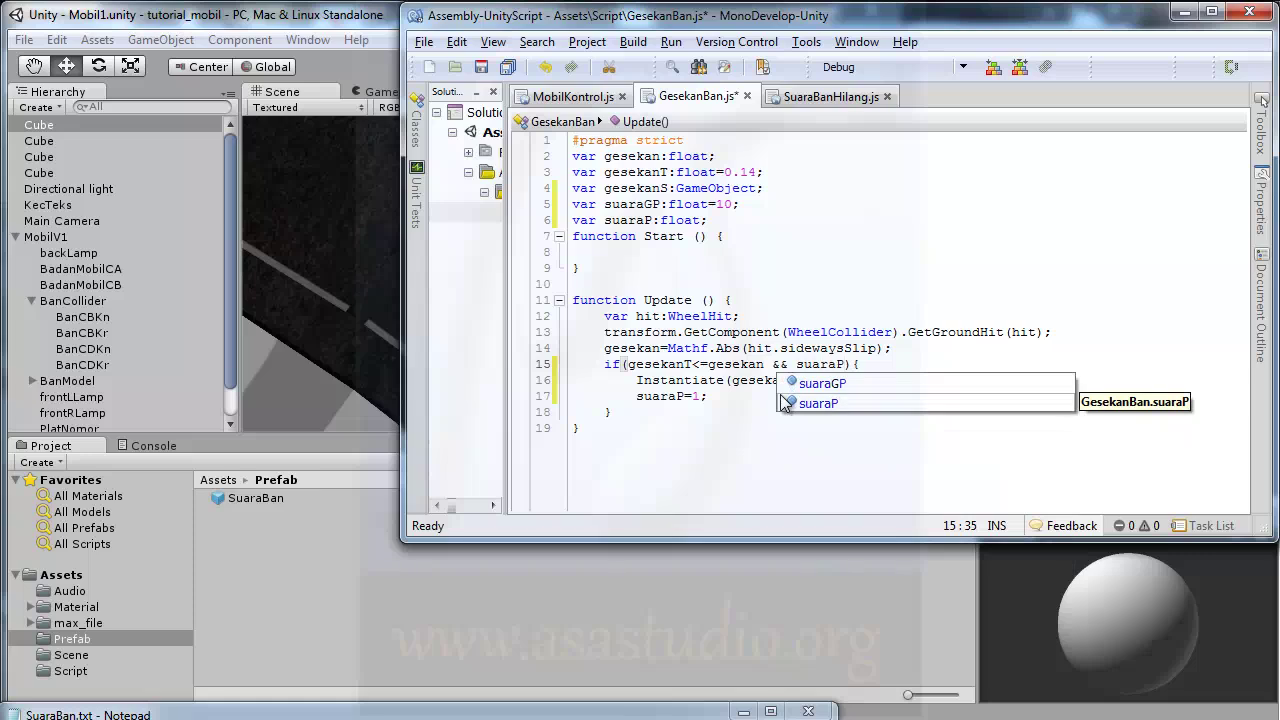
pyautogui.write(' <= ')
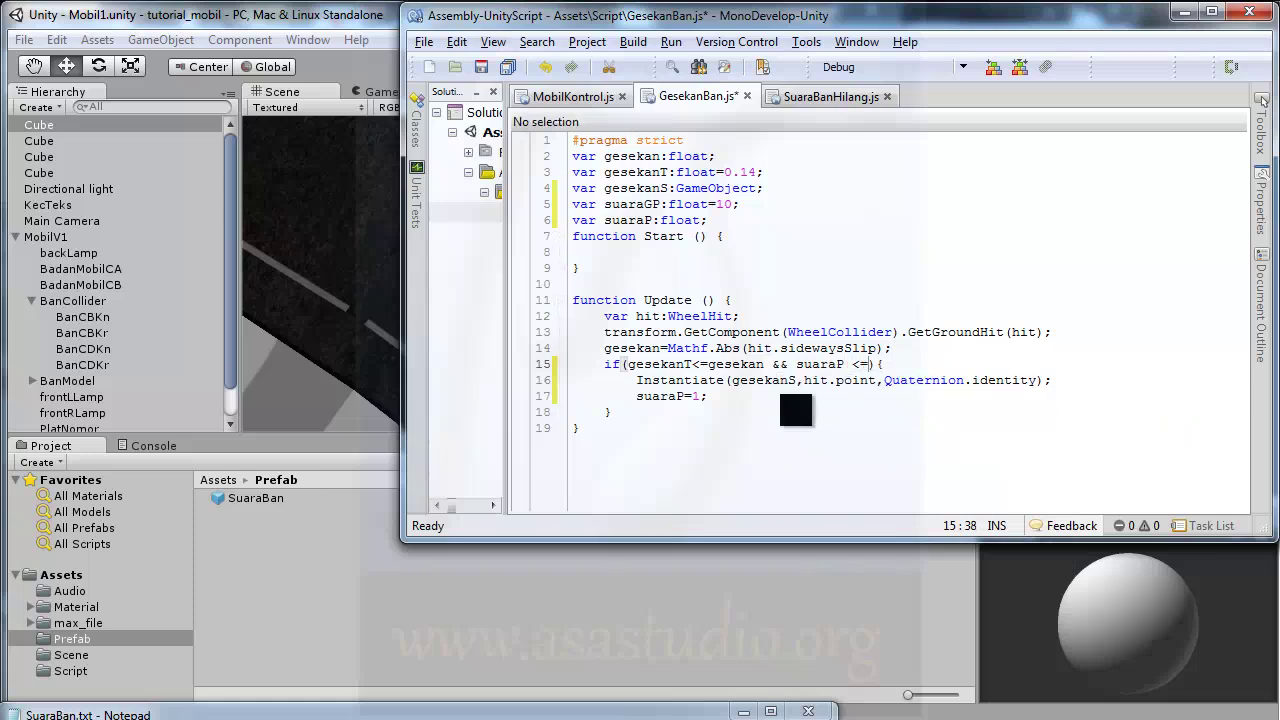
pyautogui.write('0')
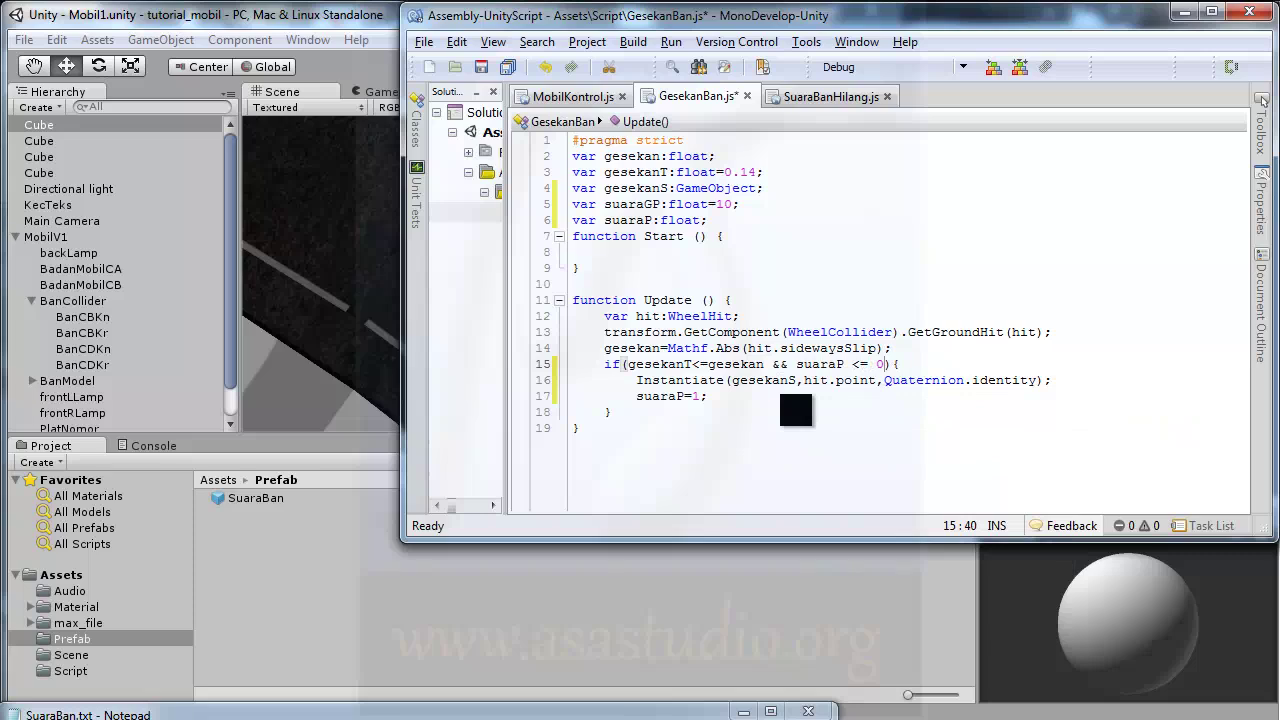
# Add 'suaraP -= Time.deltaTime * suaraGP;' after the if block and save GesekanBan.js
pyautogui.click(646, 411)
pyautogui.press('Return')
pyautogui.write('suaraP')
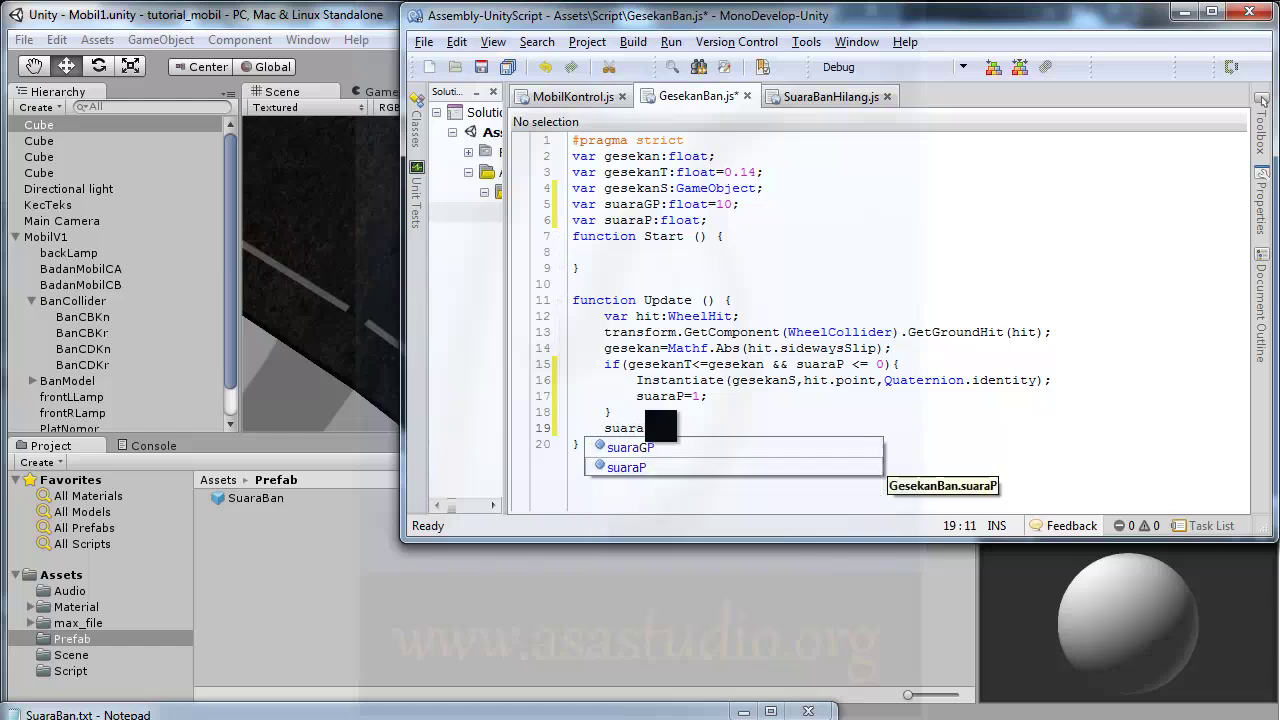
pyautogui.write('-')
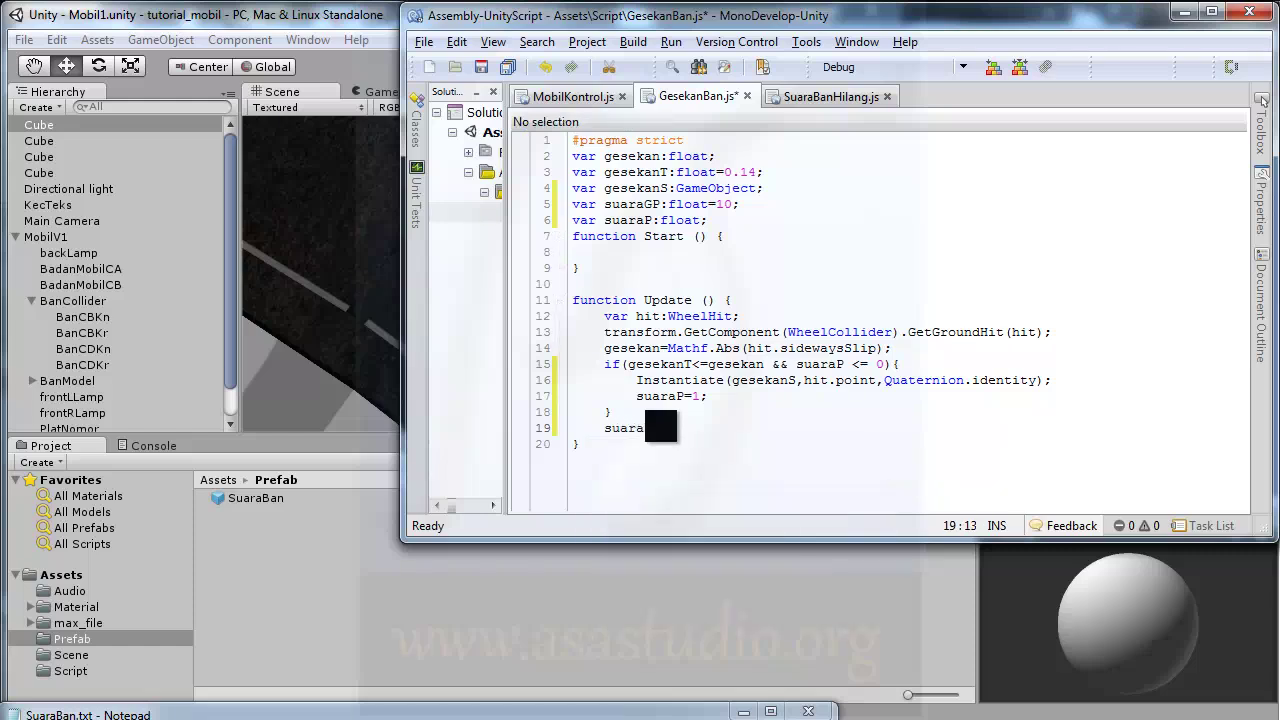
pyautogui.write('T')
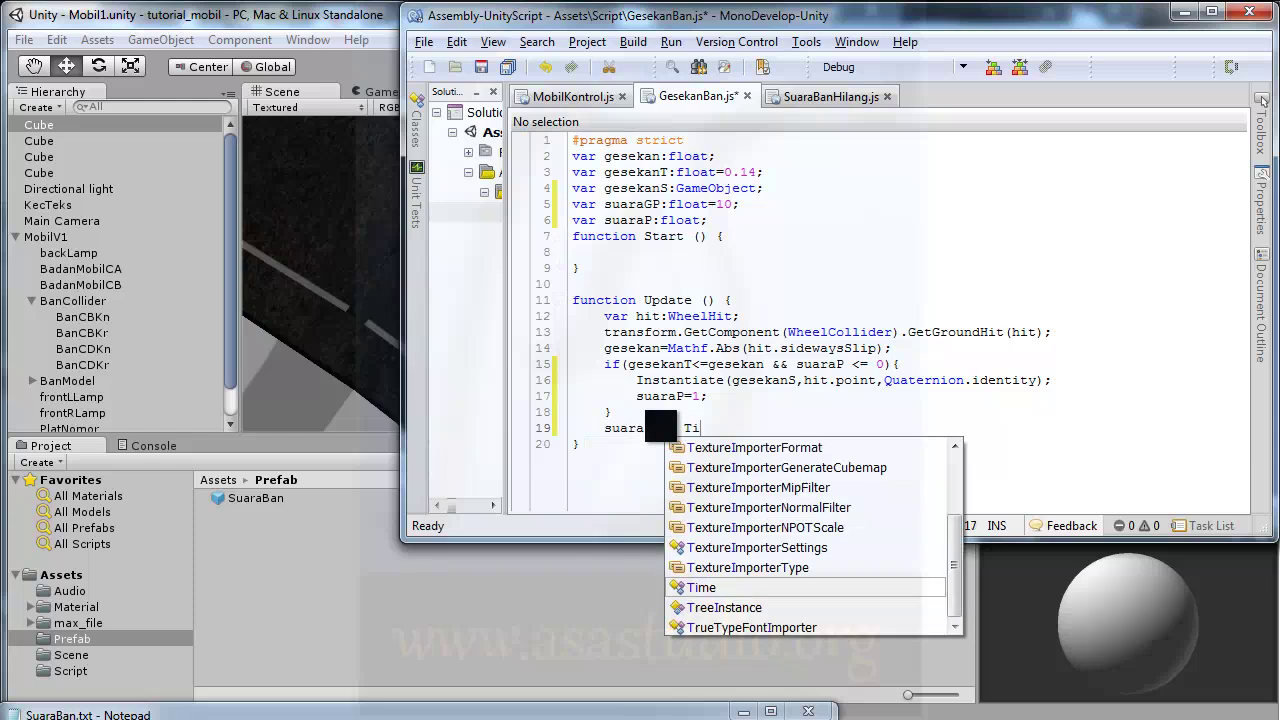
pyautogui.write('ime.del')
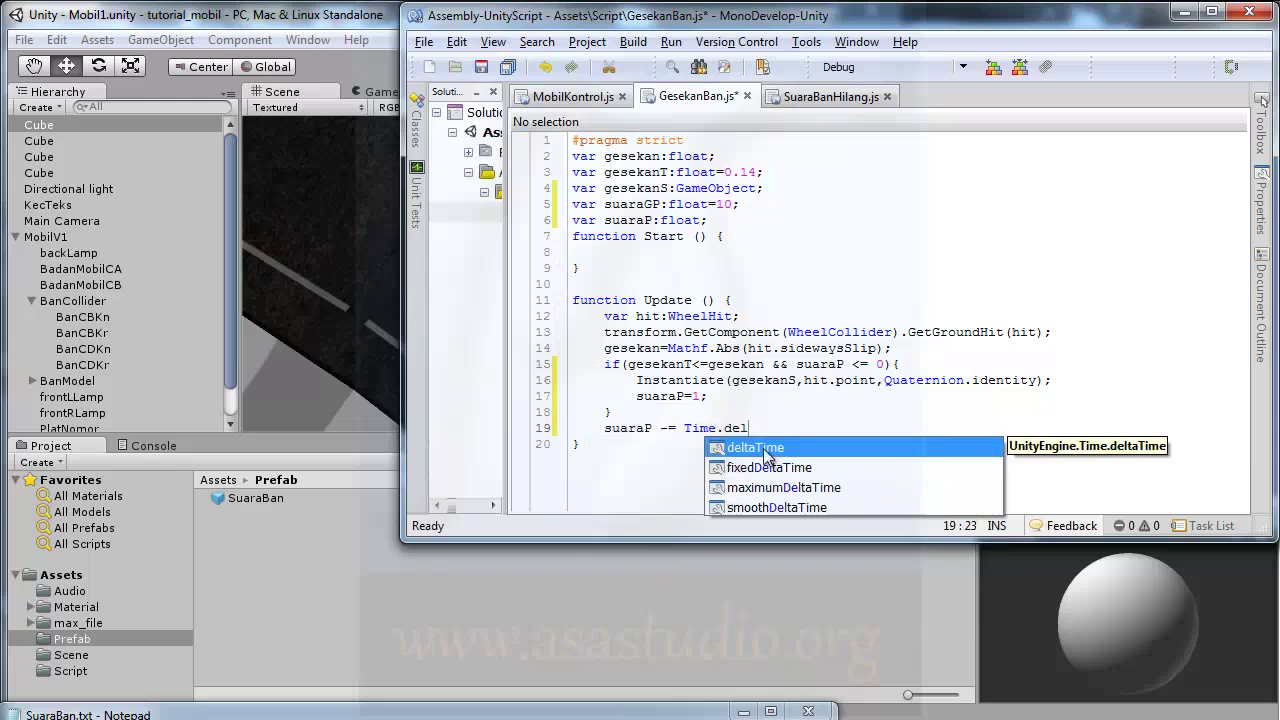
pyautogui.press('Return')
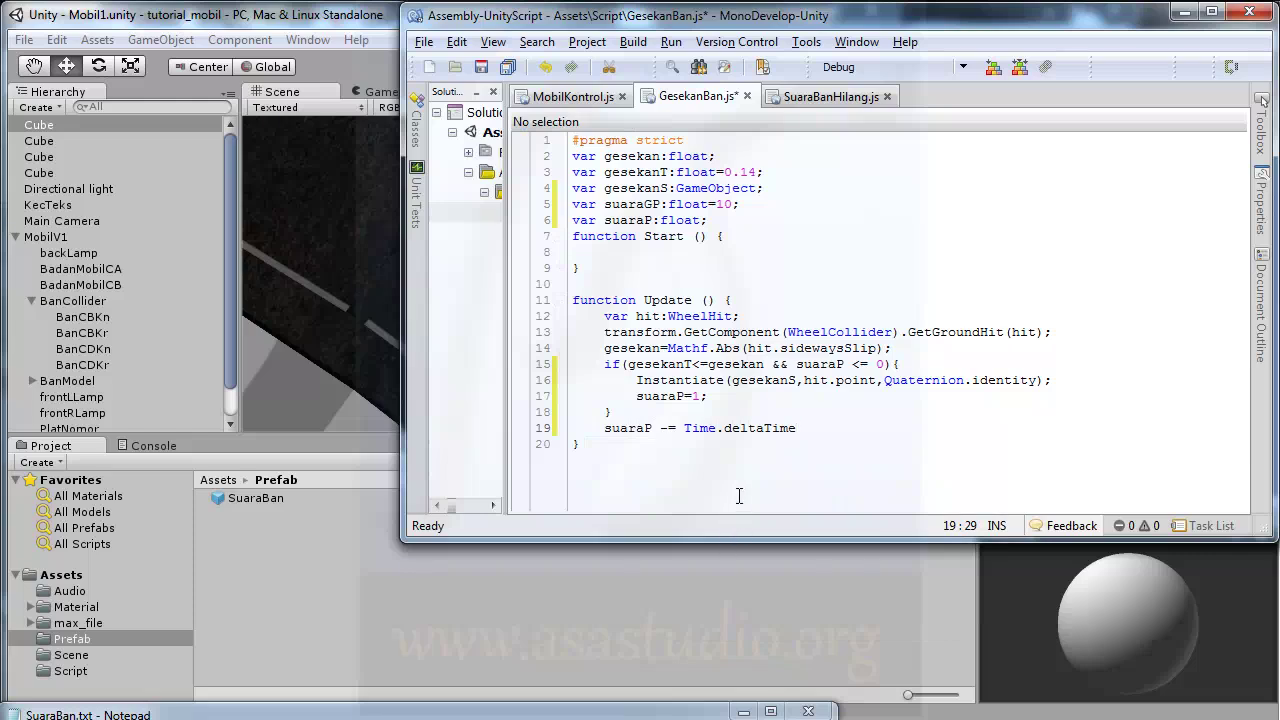
pyautogui.write('*')
pyautogui.press('Right')
pyautogui.write('suaraGP')
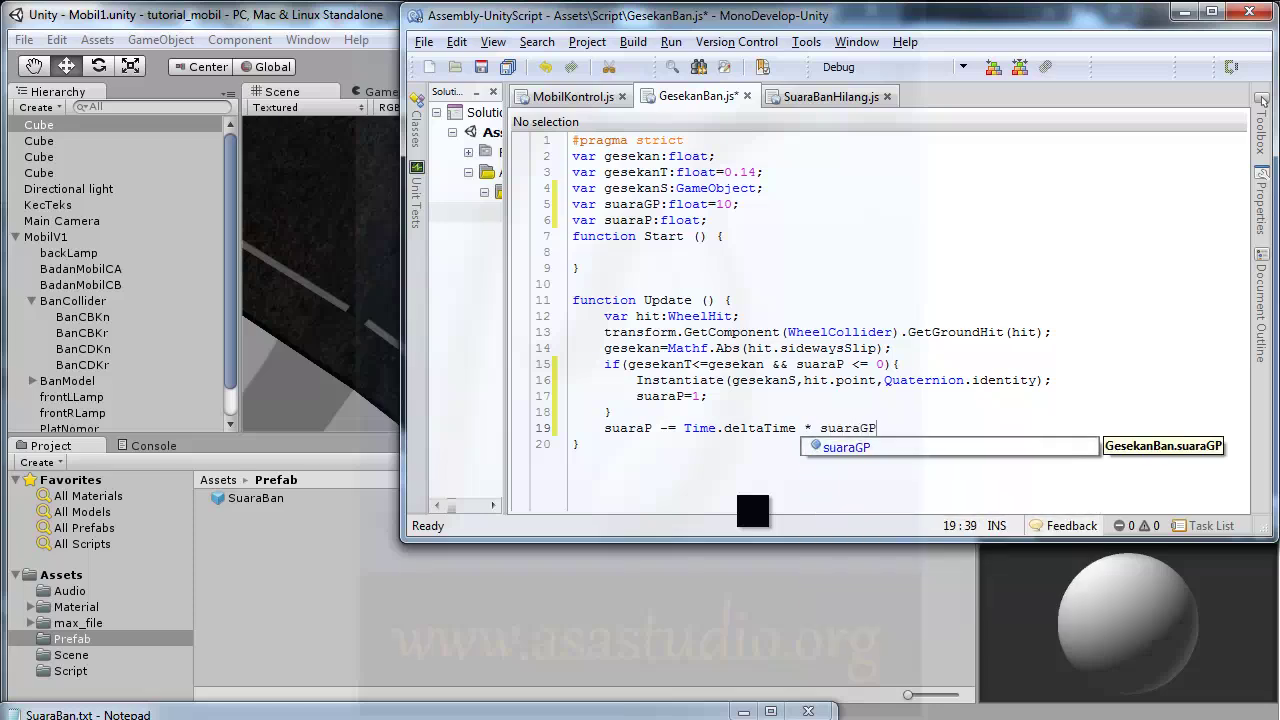
pyautogui.write(';')
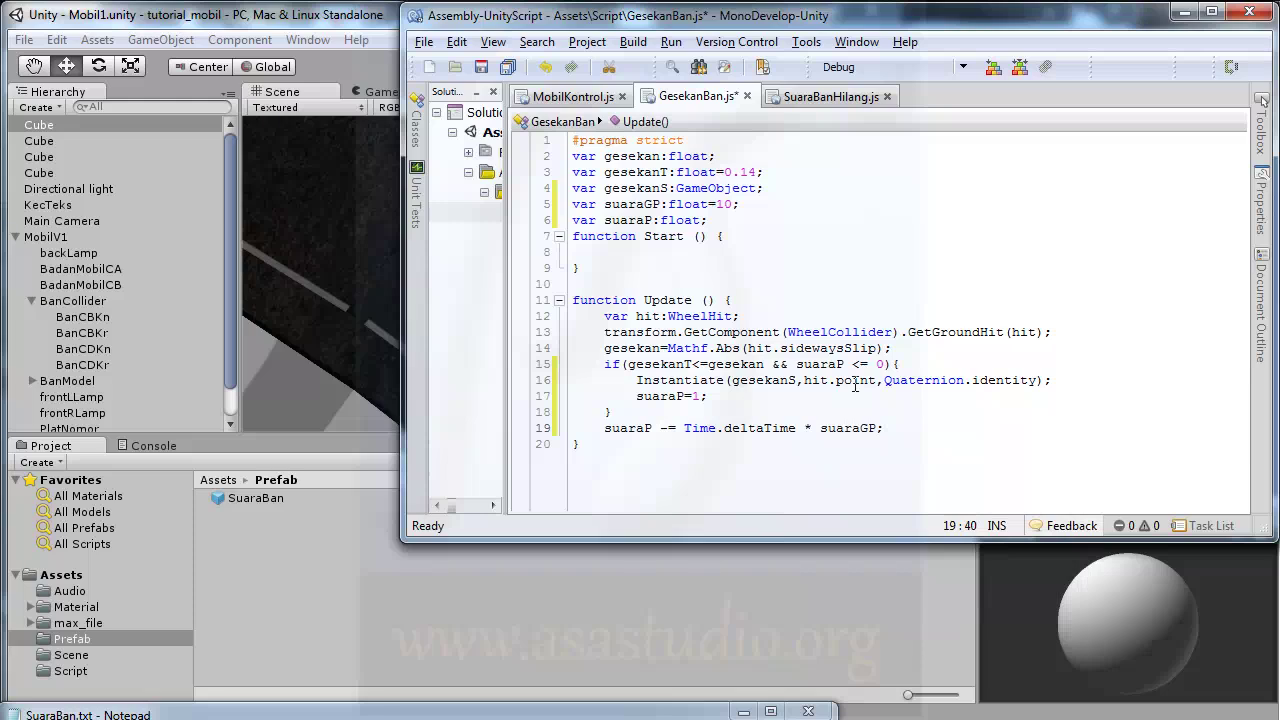
pyautogui.hotkey('ctrl', 's')
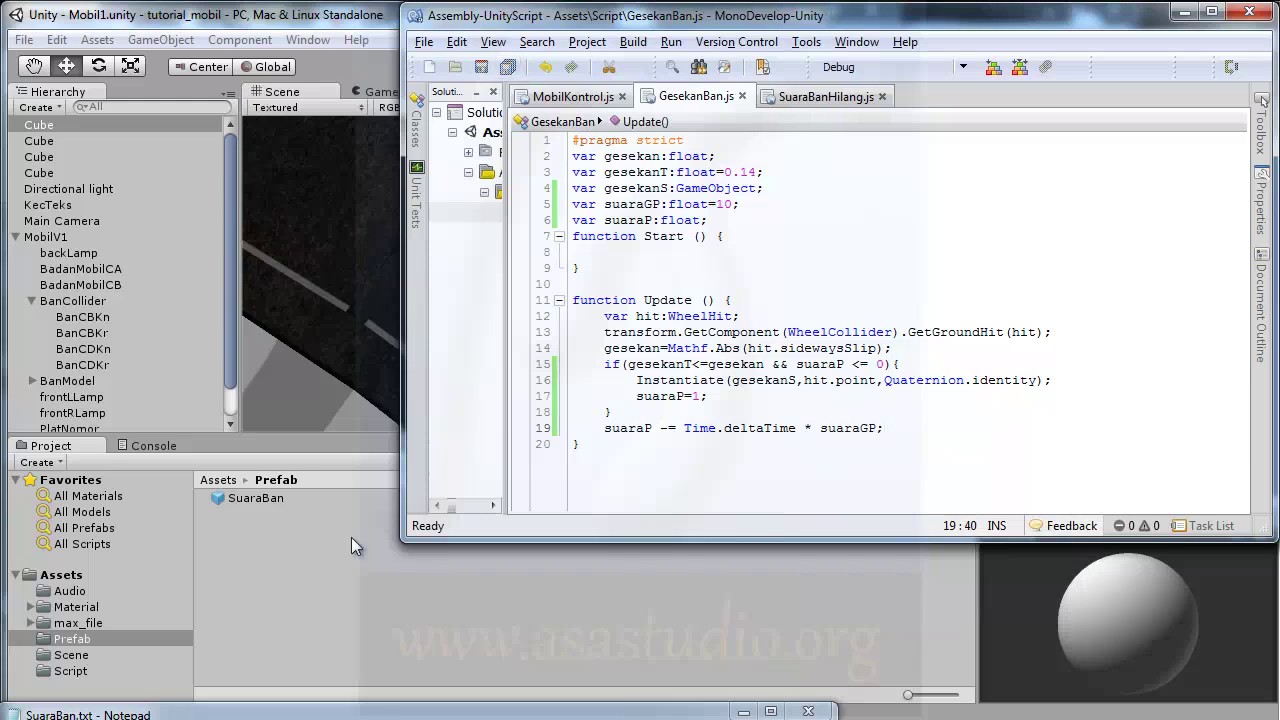
# Return to the Unity editor and start the Mobil1 scene in Play mode
pyautogui.click(327, 545)
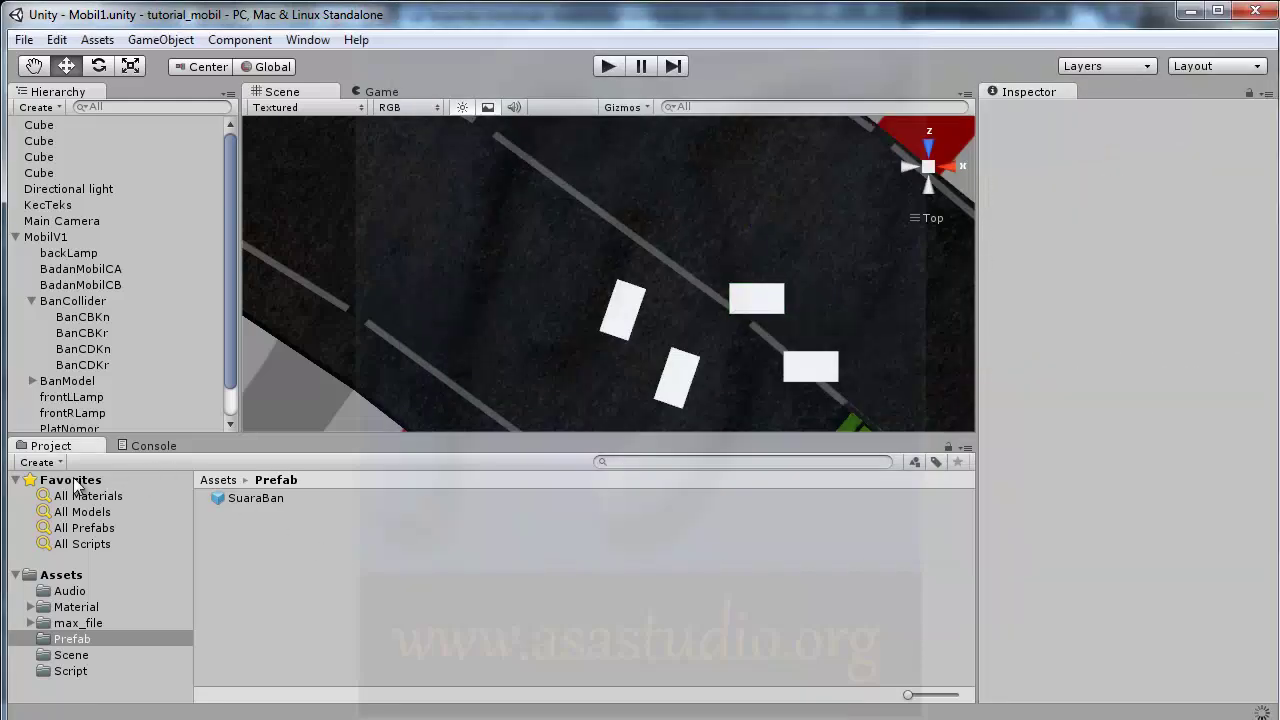
pyautogui.moveTo(227, 289); pyautogui.dragTo(232, 367)
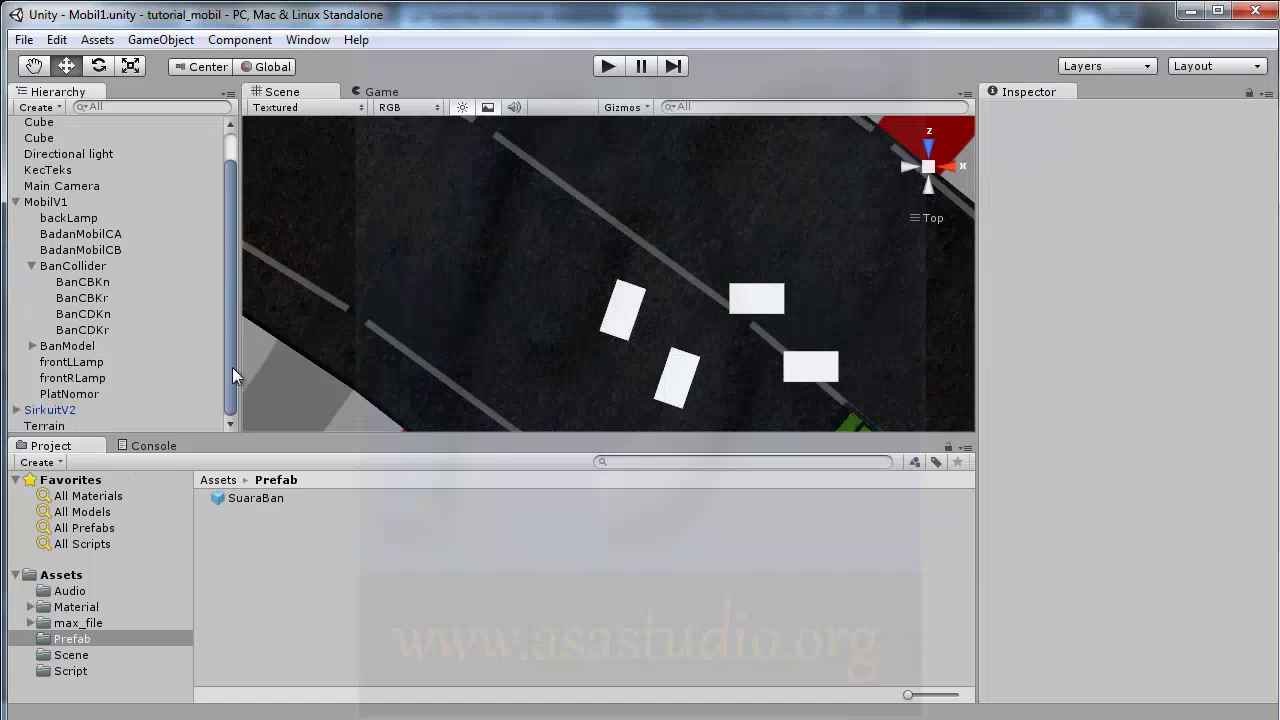
pyautogui.click(606, 66)
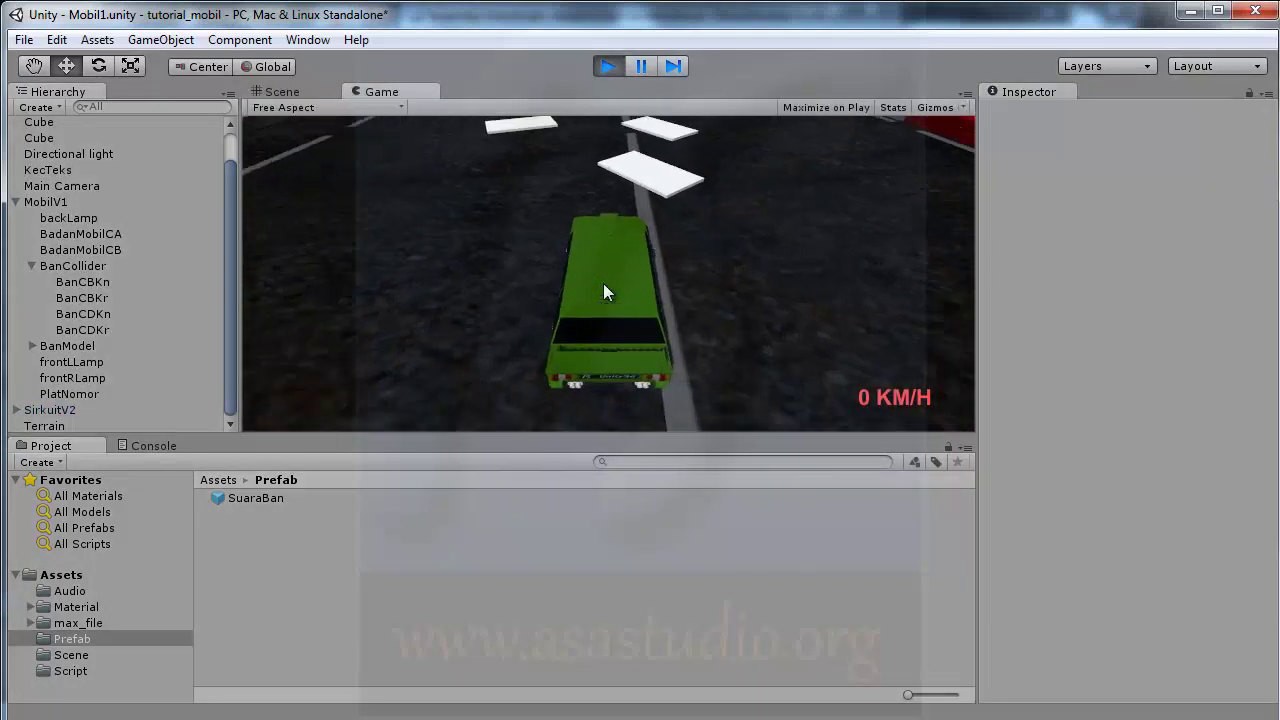
# Drive the car down the track with the arrow keys until it stops at 0 KM/H
pyautogui.press('Up')
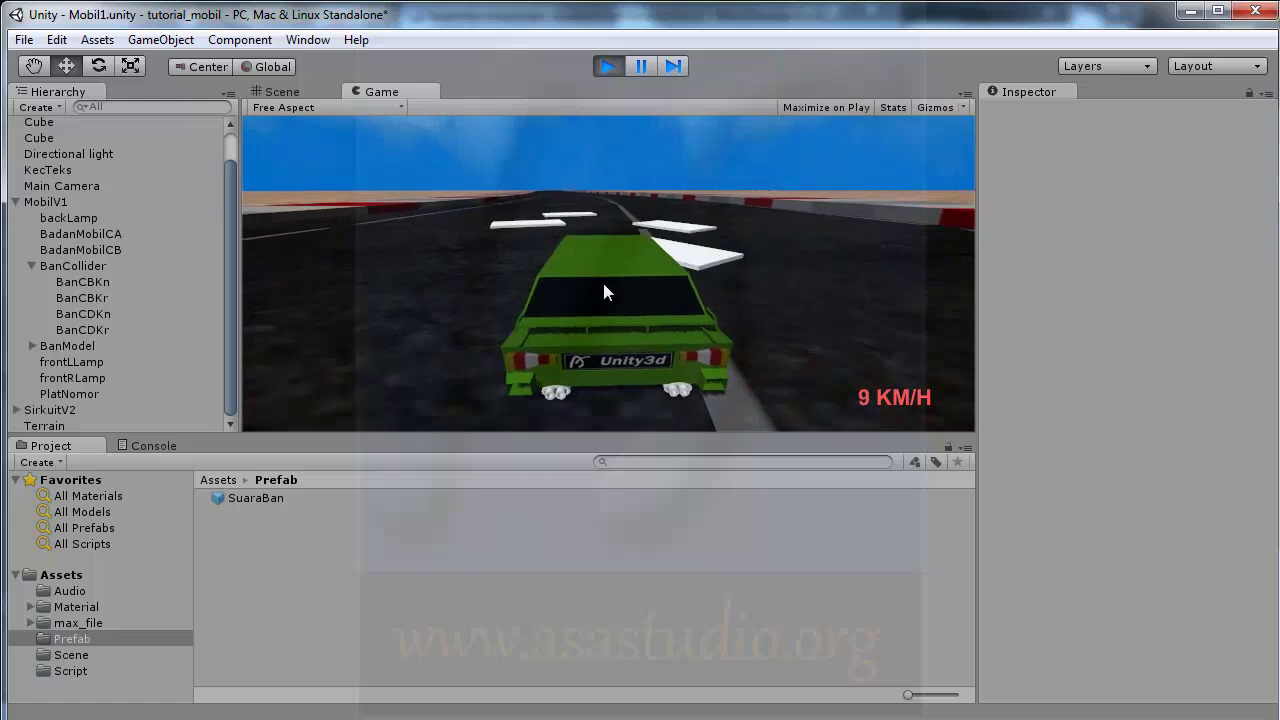
pyautogui.press('Up')
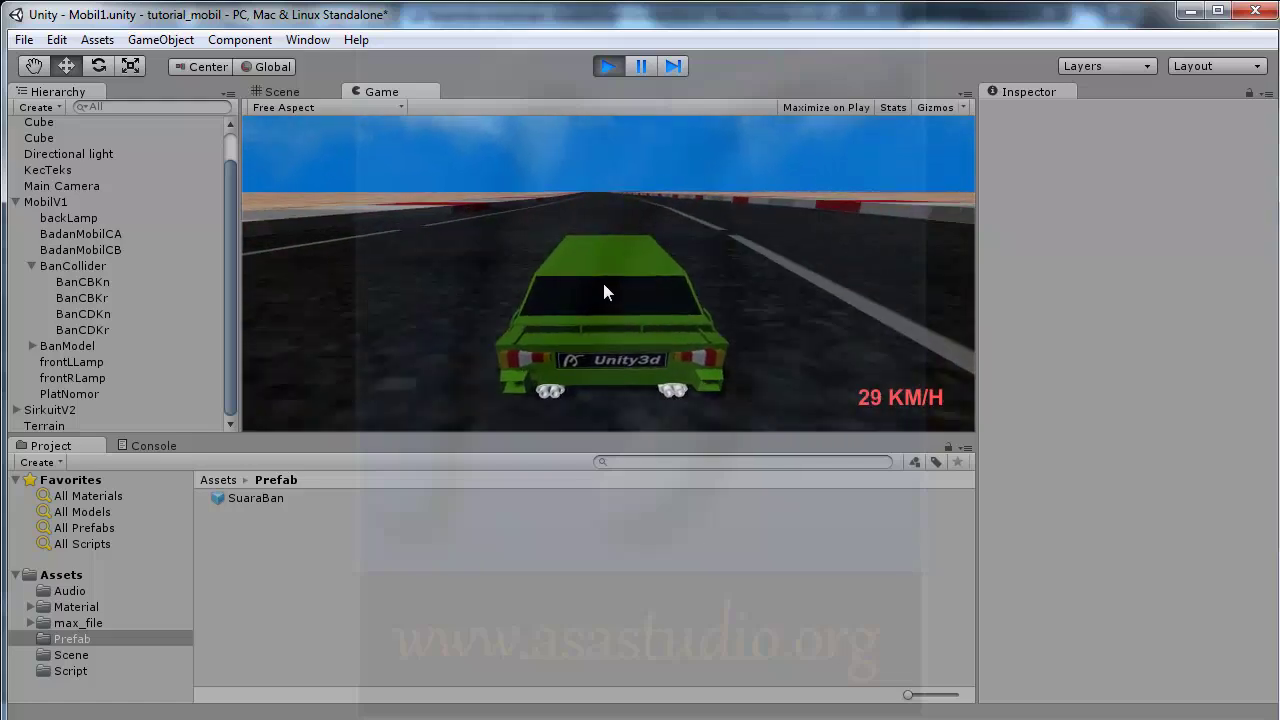
pyautogui.press('Up')
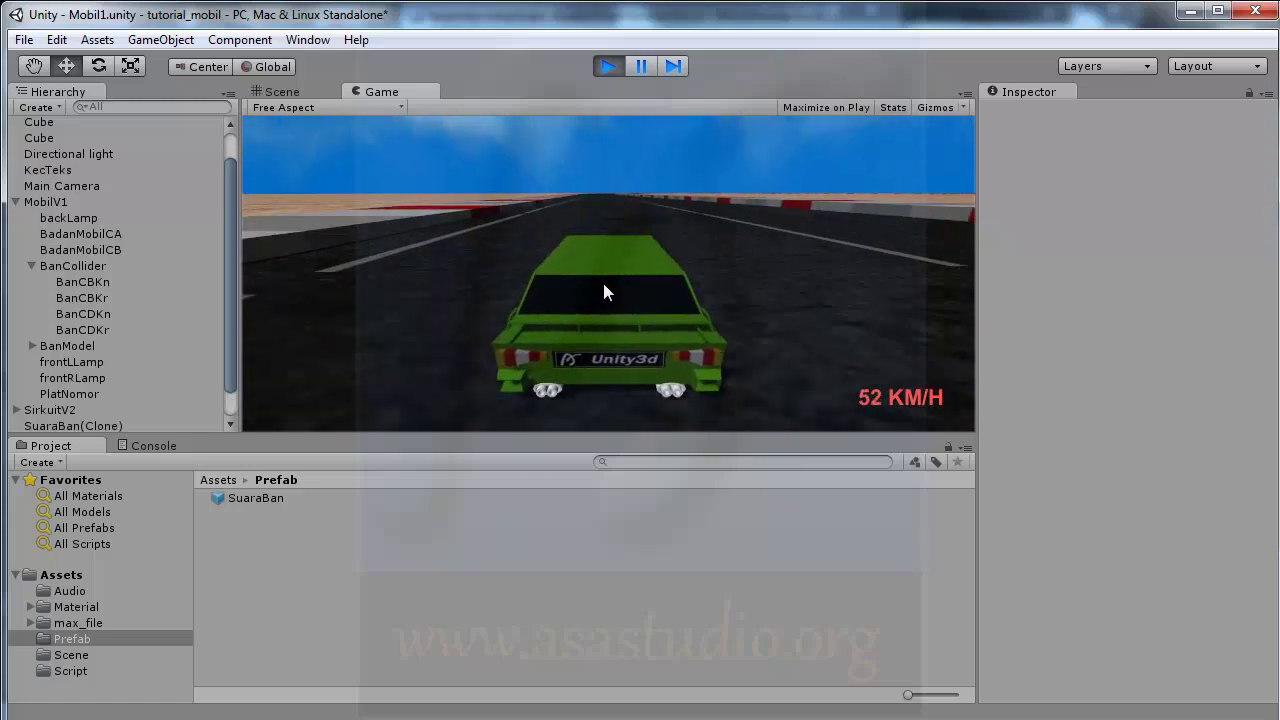
pyautogui.press('Up')
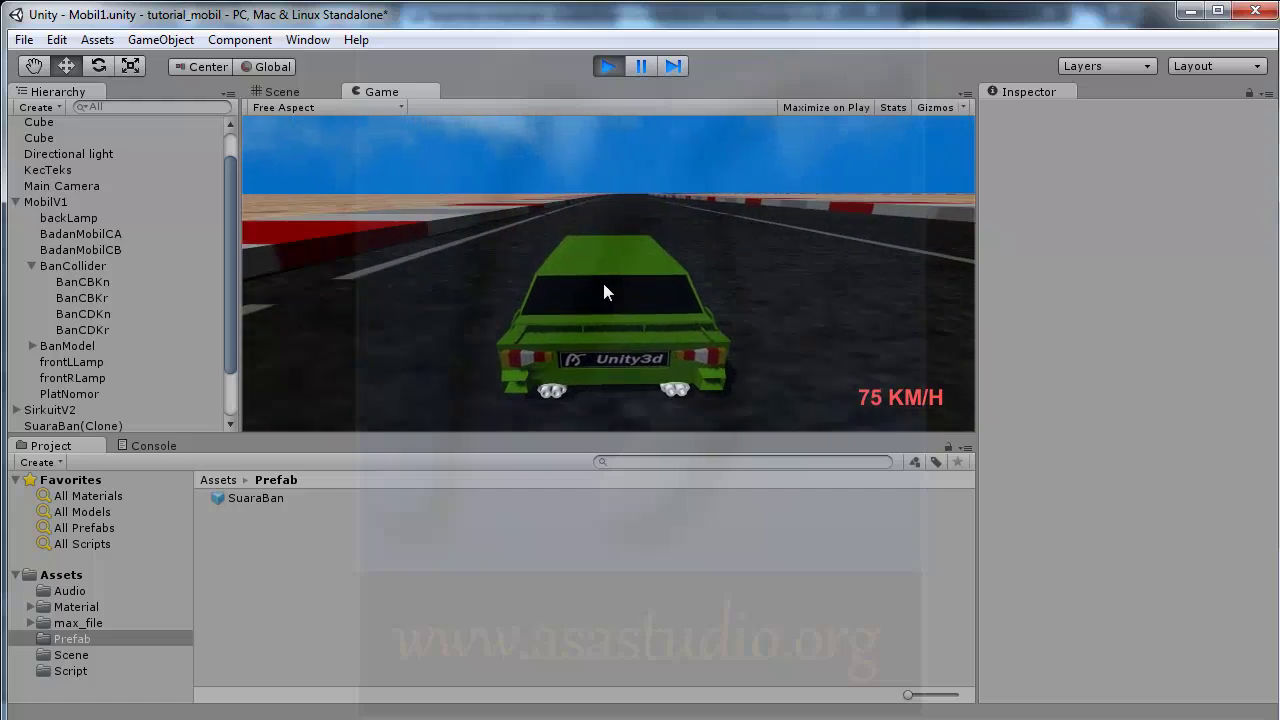
pyautogui.press('Up')
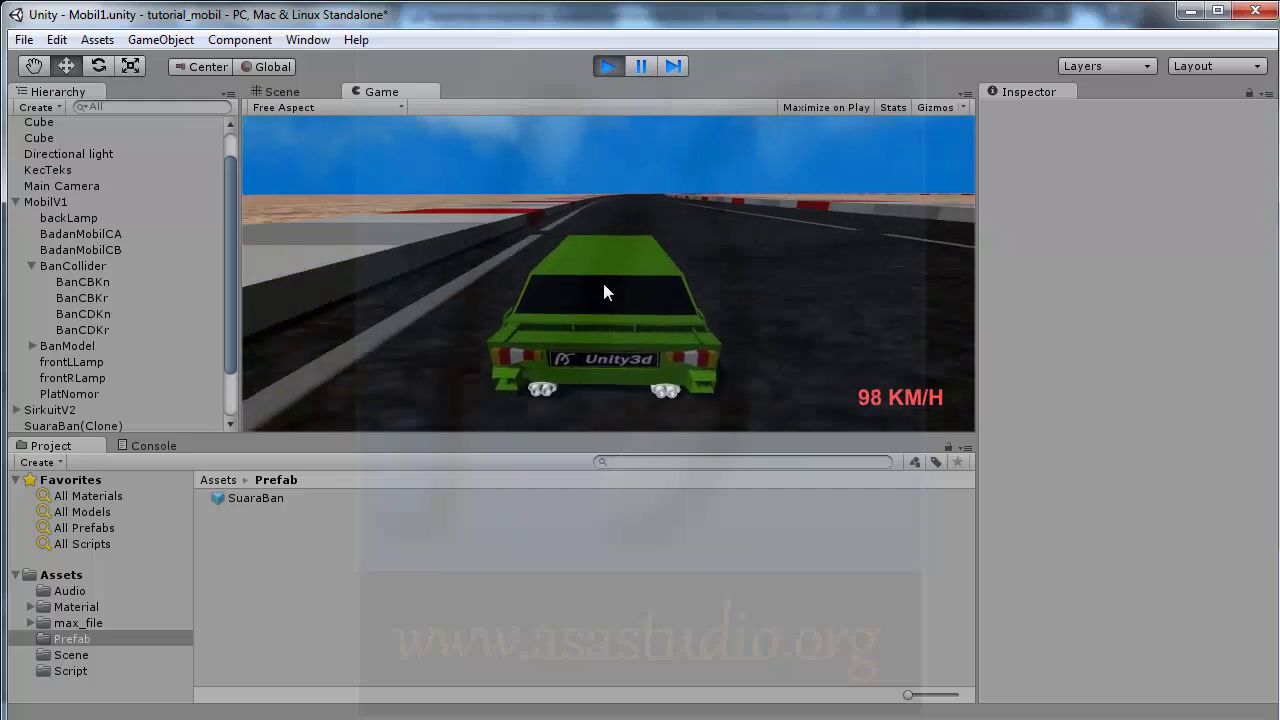
pyautogui.press('Up')
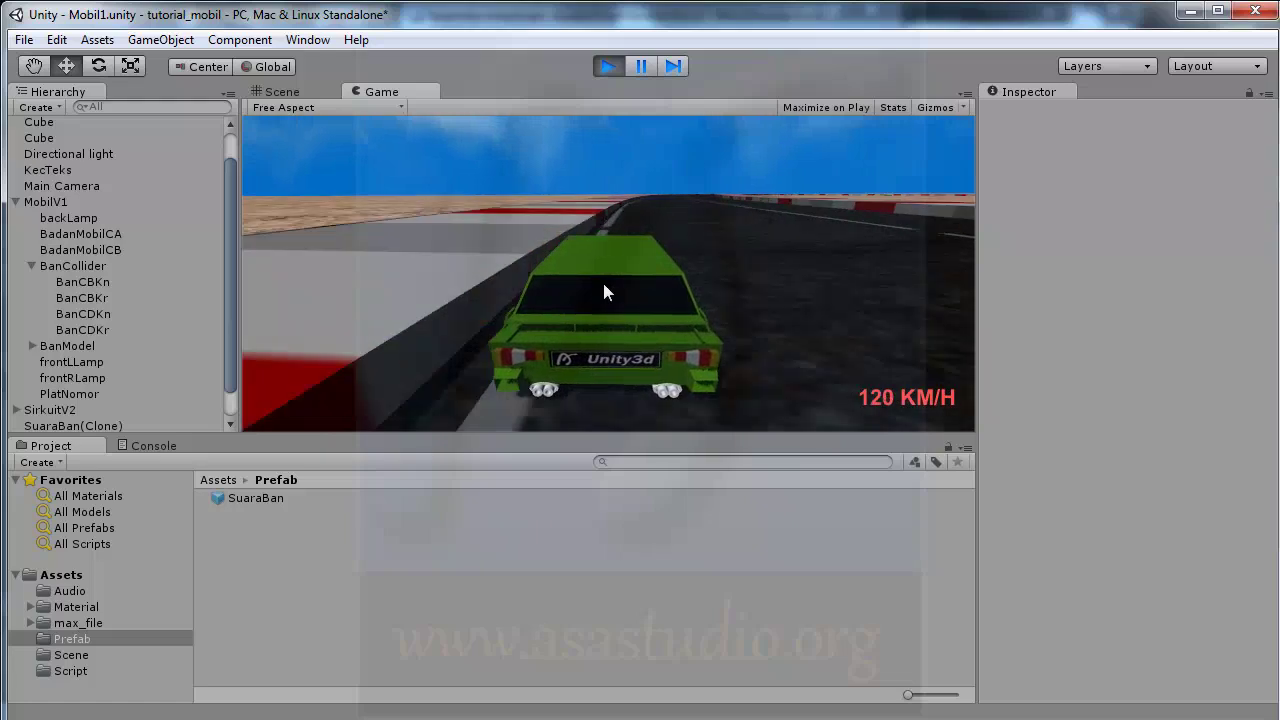
pyautogui.press('Left')
pyautogui.press('Up')
pyautogui.press('Right')
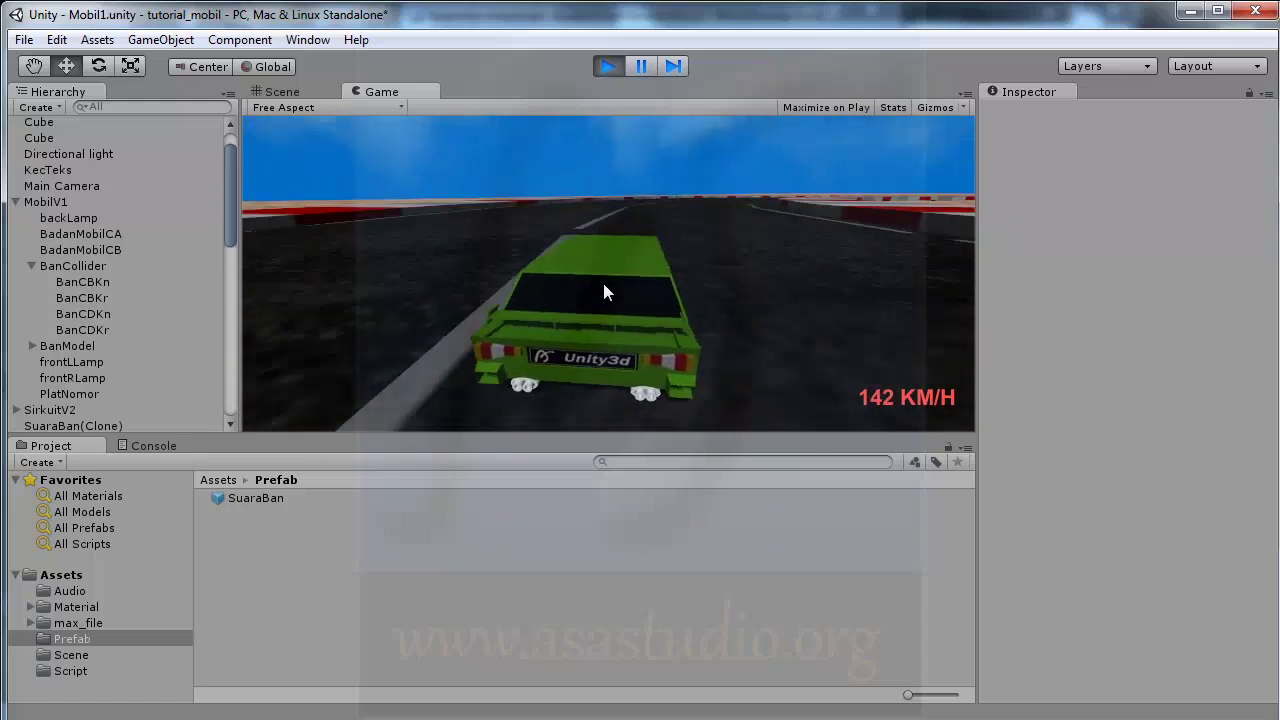
pyautogui.press('Right')
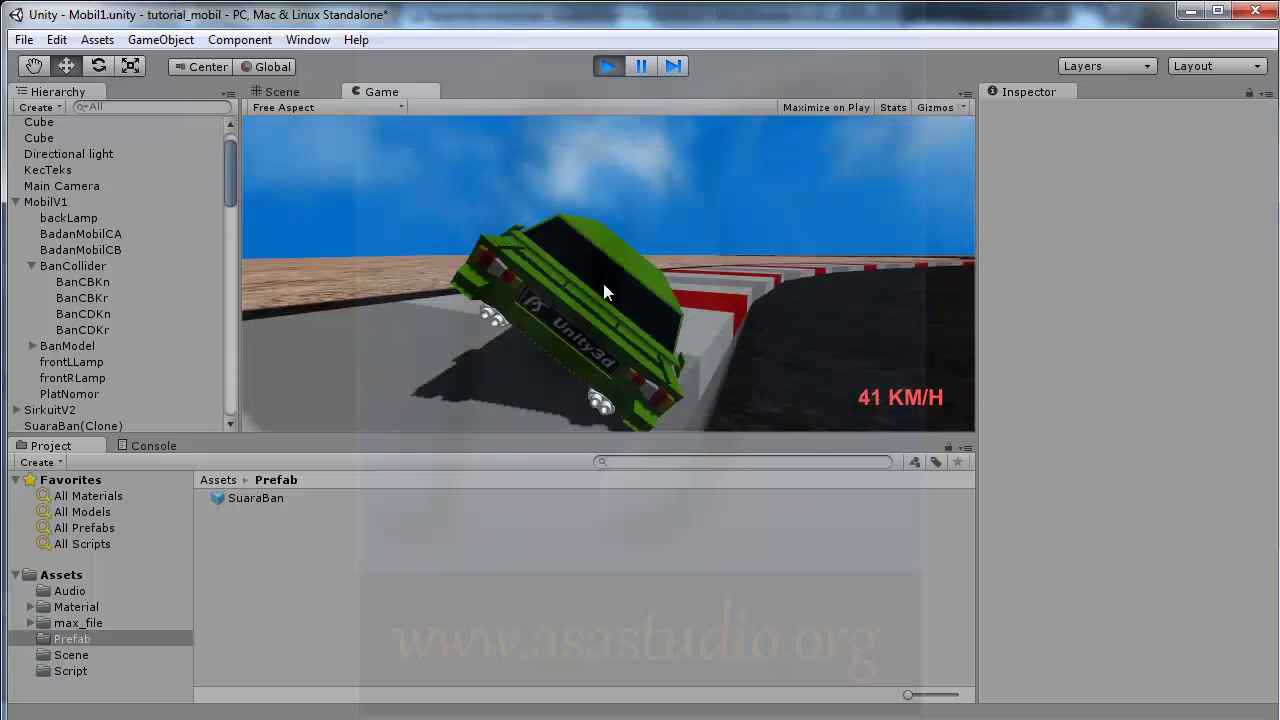
pyautogui.press('Up')
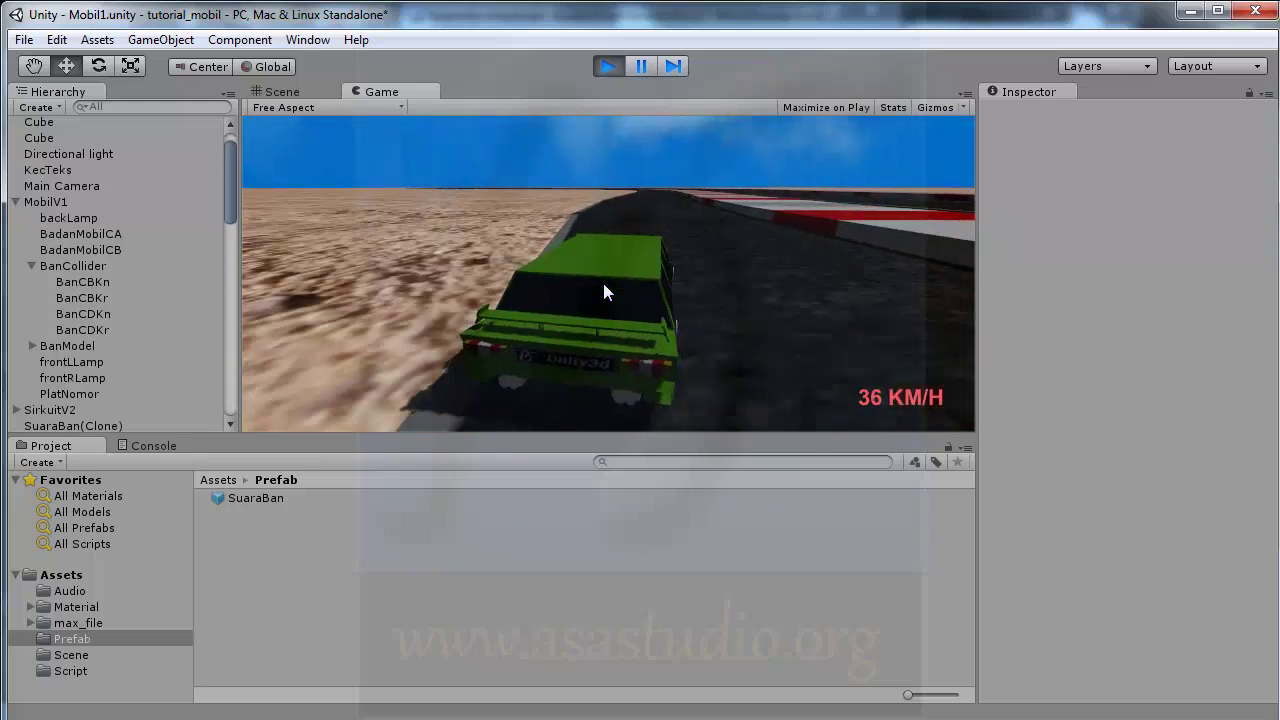
pyautogui.press('Up')
pyautogui.press('Left')
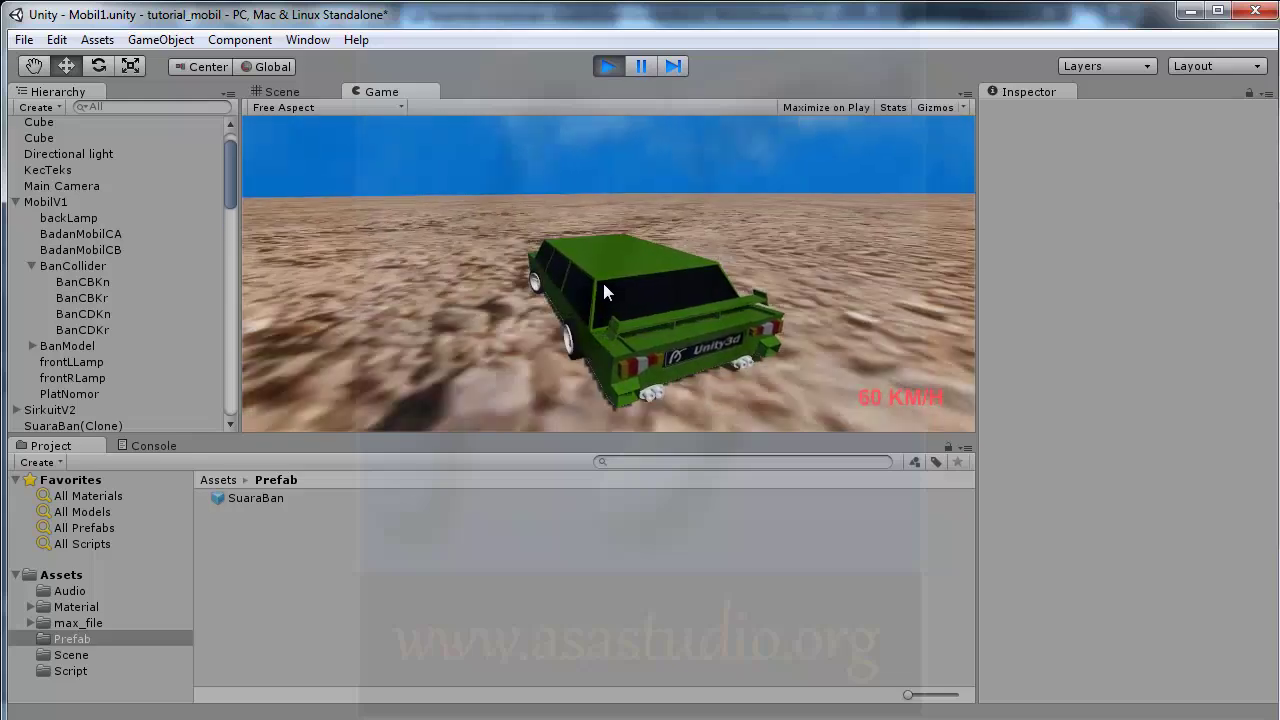
pyautogui.press('Right')
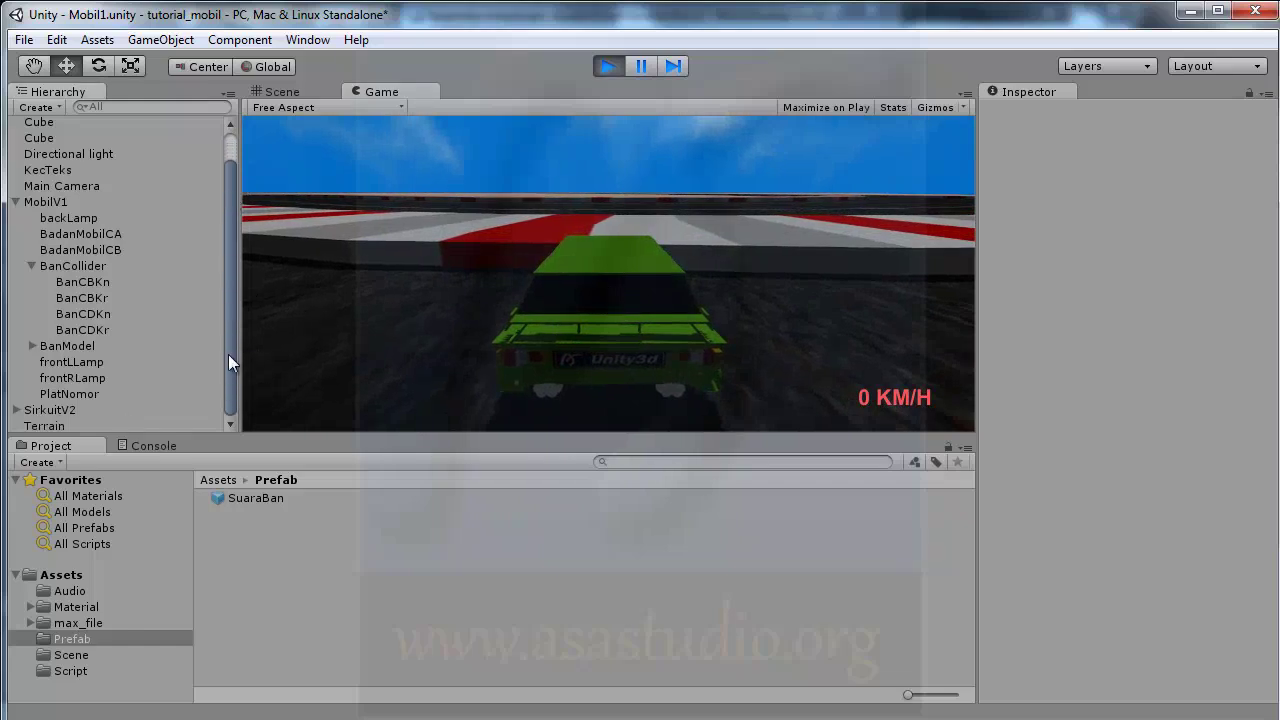
pyautogui.scroll(2, 173, 271)
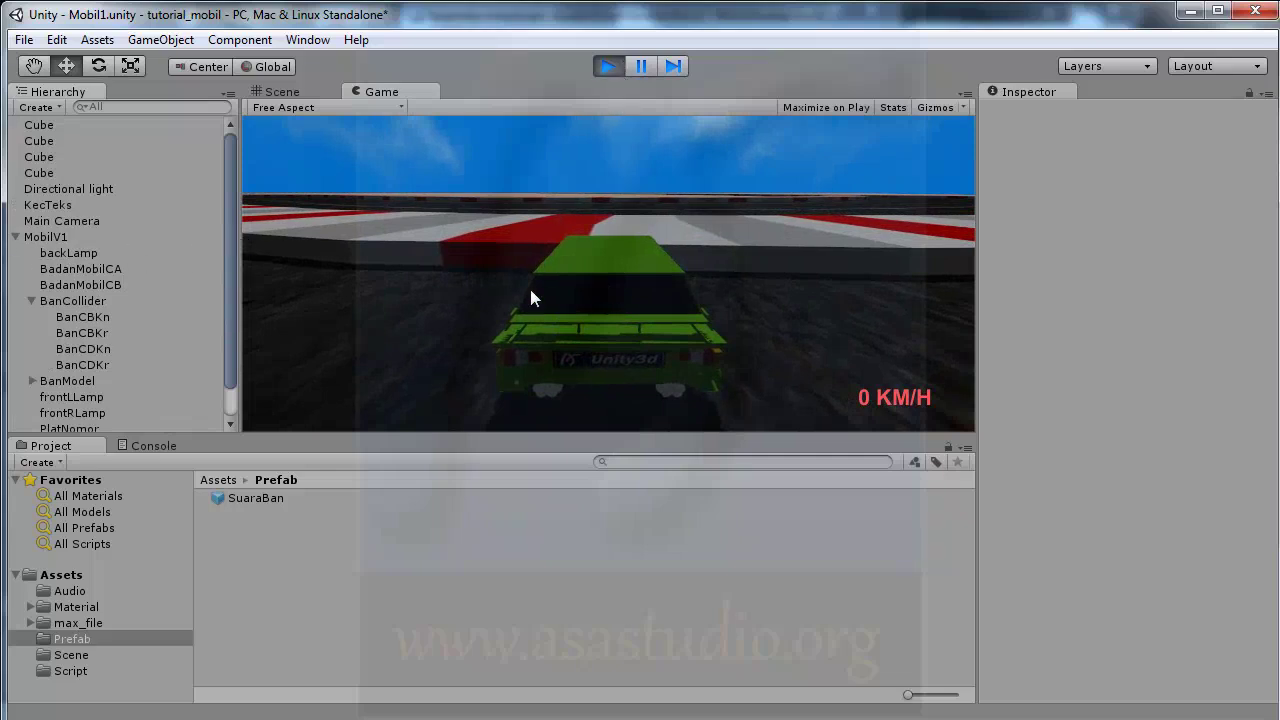
# Select backLamp, reverse and turn the car in the Game view, then stop playing
pyautogui.press('Down')
pyautogui.press('Down')
pyautogui.press('Down')
pyautogui.press('Down')
pyautogui.press('Down')
pyautogui.press('Down')
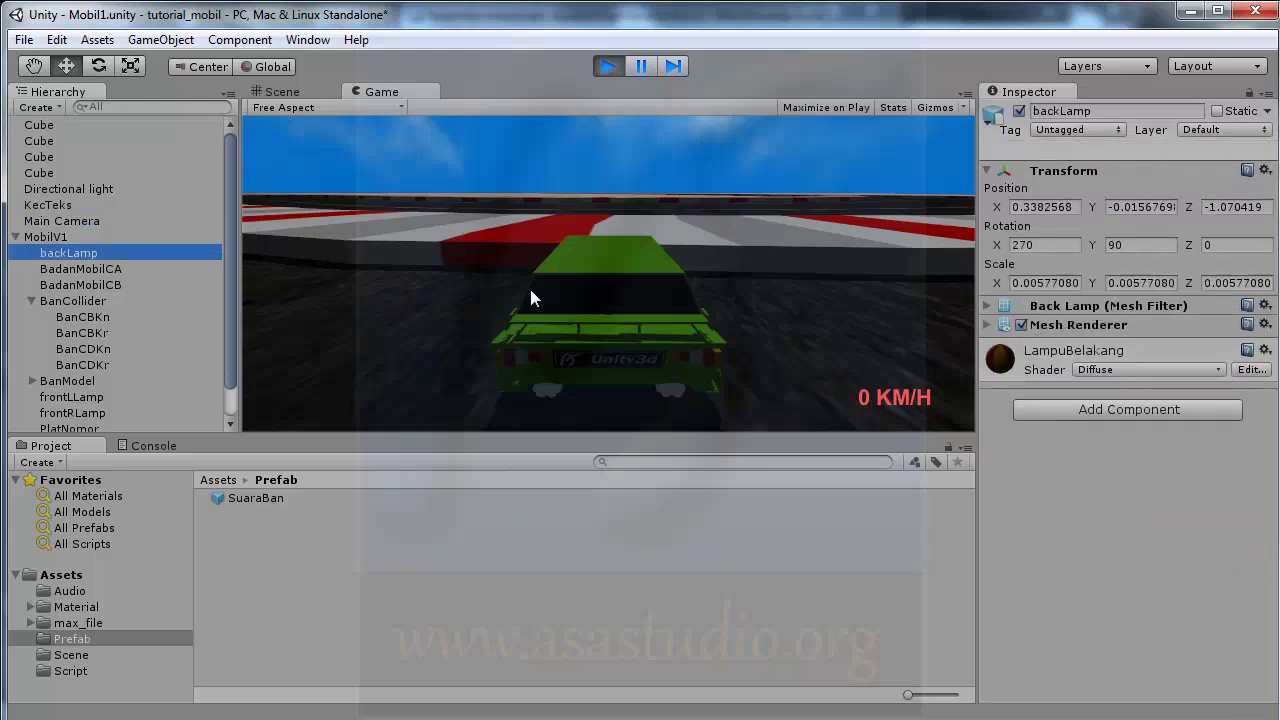
pyautogui.click(390, 220)
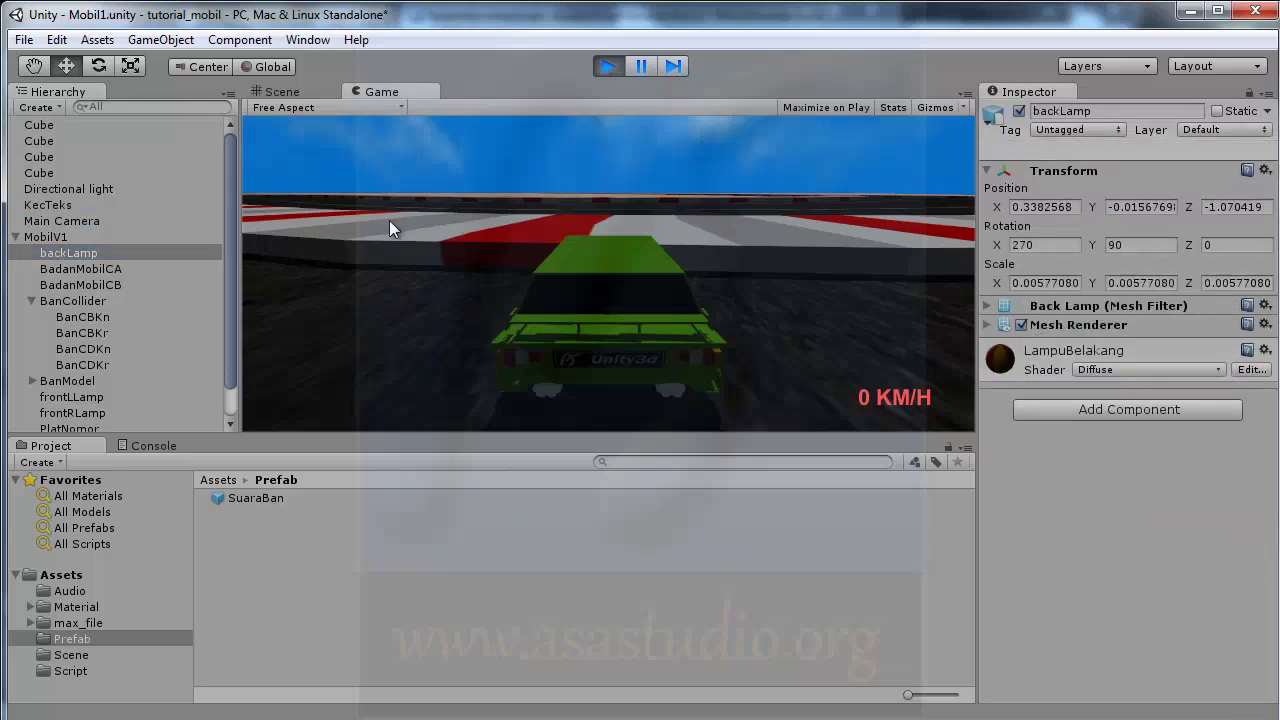
pyautogui.press('Down')
pyautogui.press('Left')
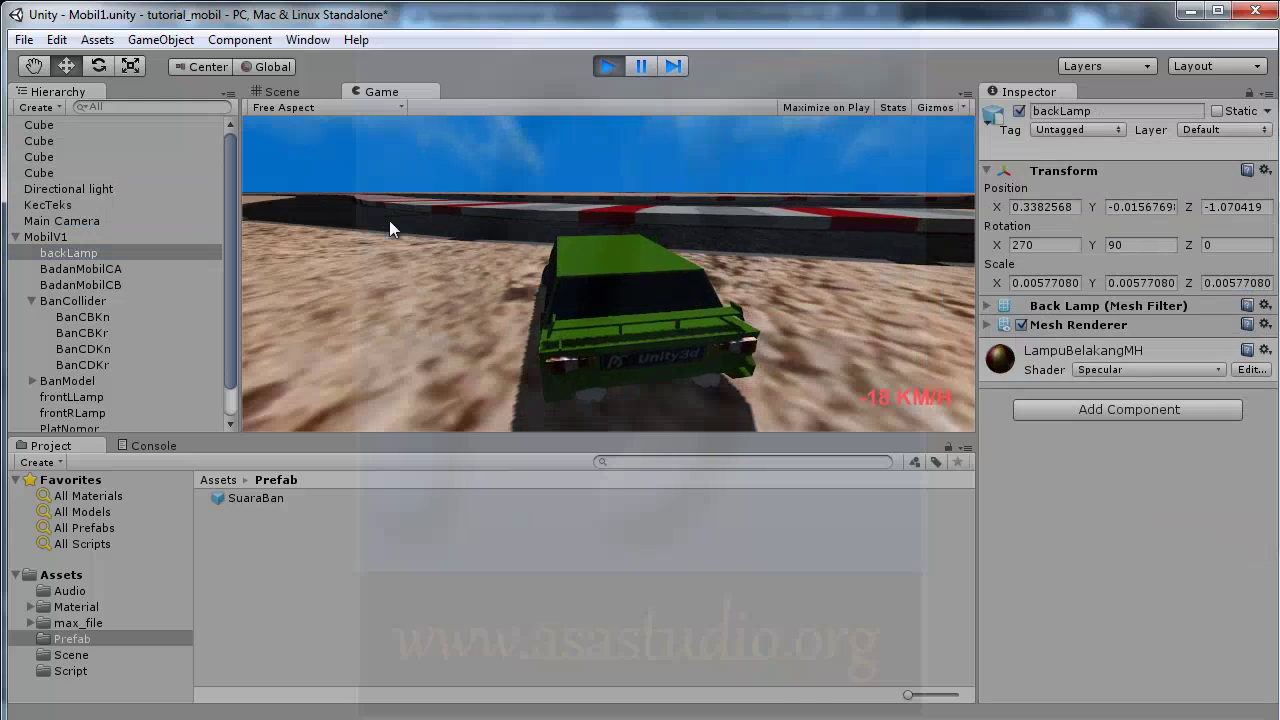
pyautogui.press('Up')
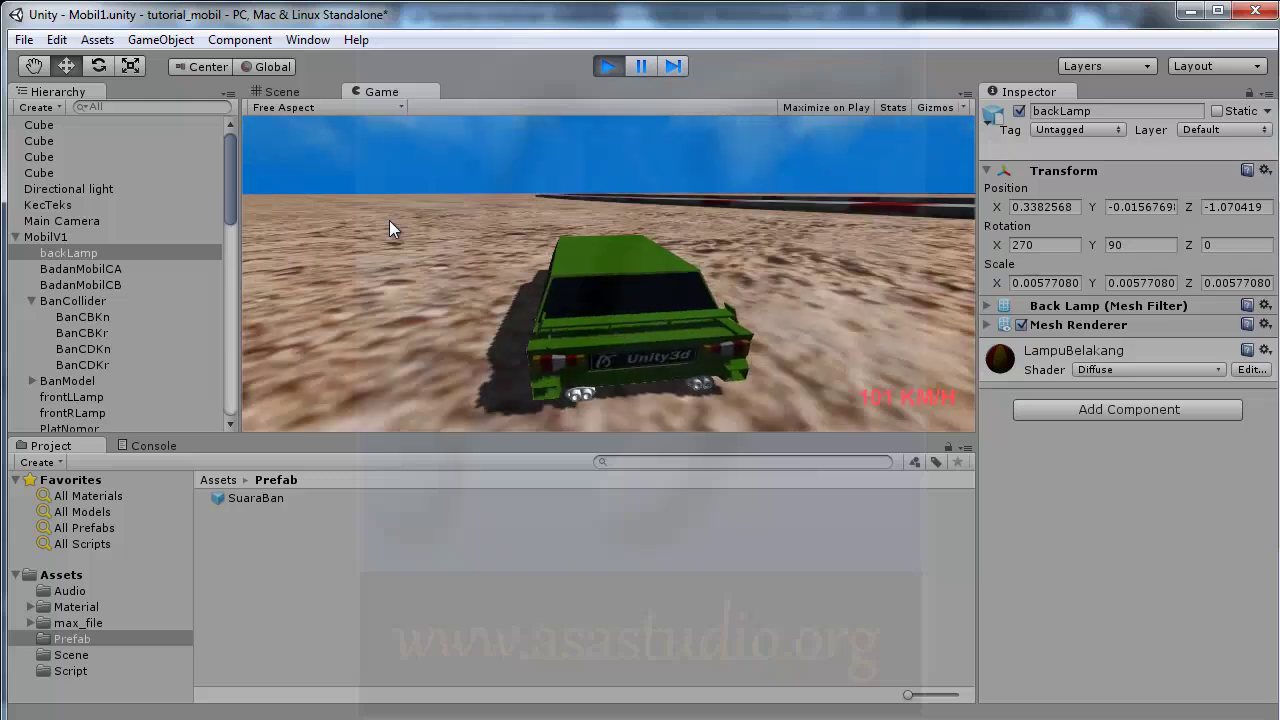
pyautogui.click(608, 66)
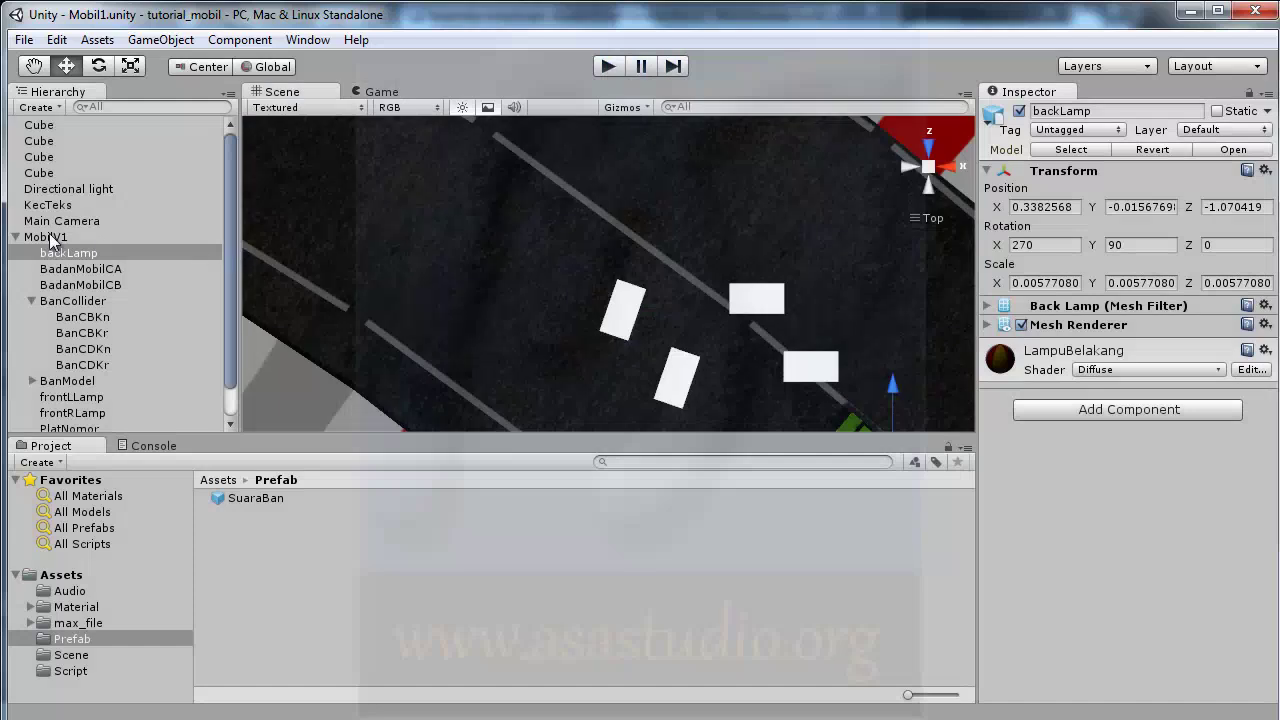
# Change Gesekan T from 0.3 to 0.5 on wheel colliders BanCBKn through BanCDKr, then play again
pyautogui.click(50, 238)
pyautogui.click(76, 318)
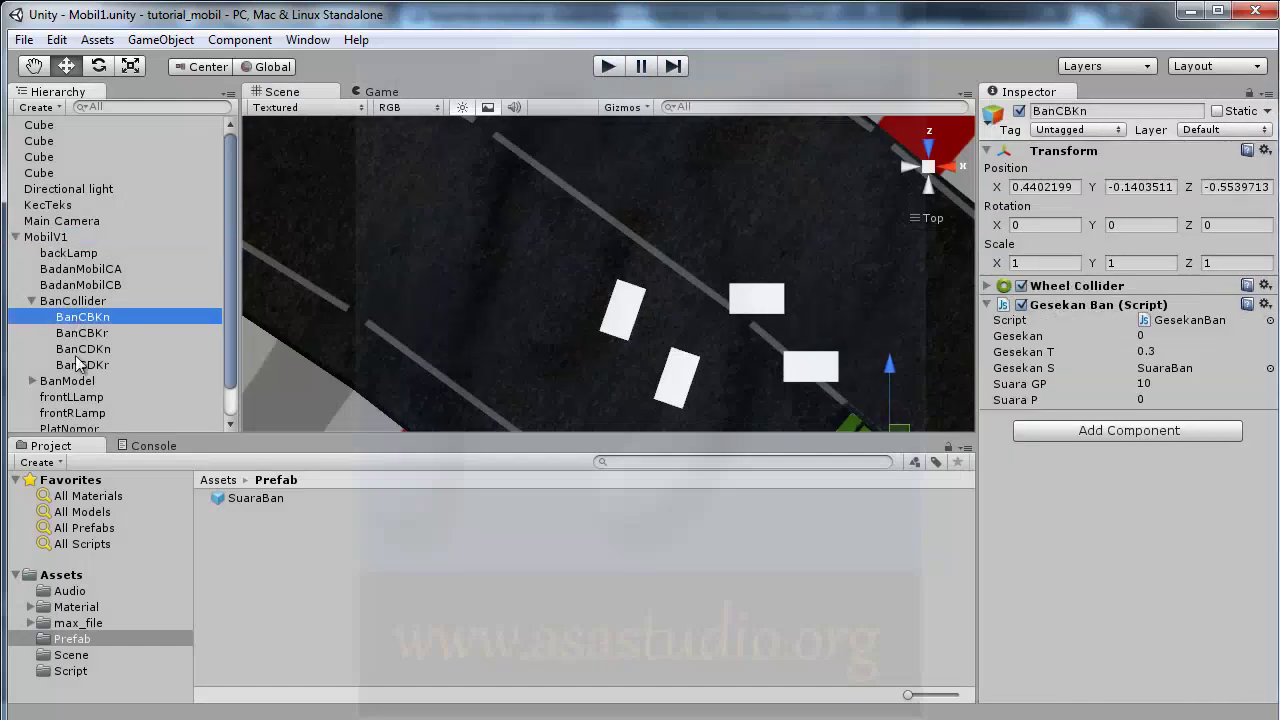
pyautogui.keyDown('shift'); pyautogui.click(77, 364); pyautogui.keyUp('shift')
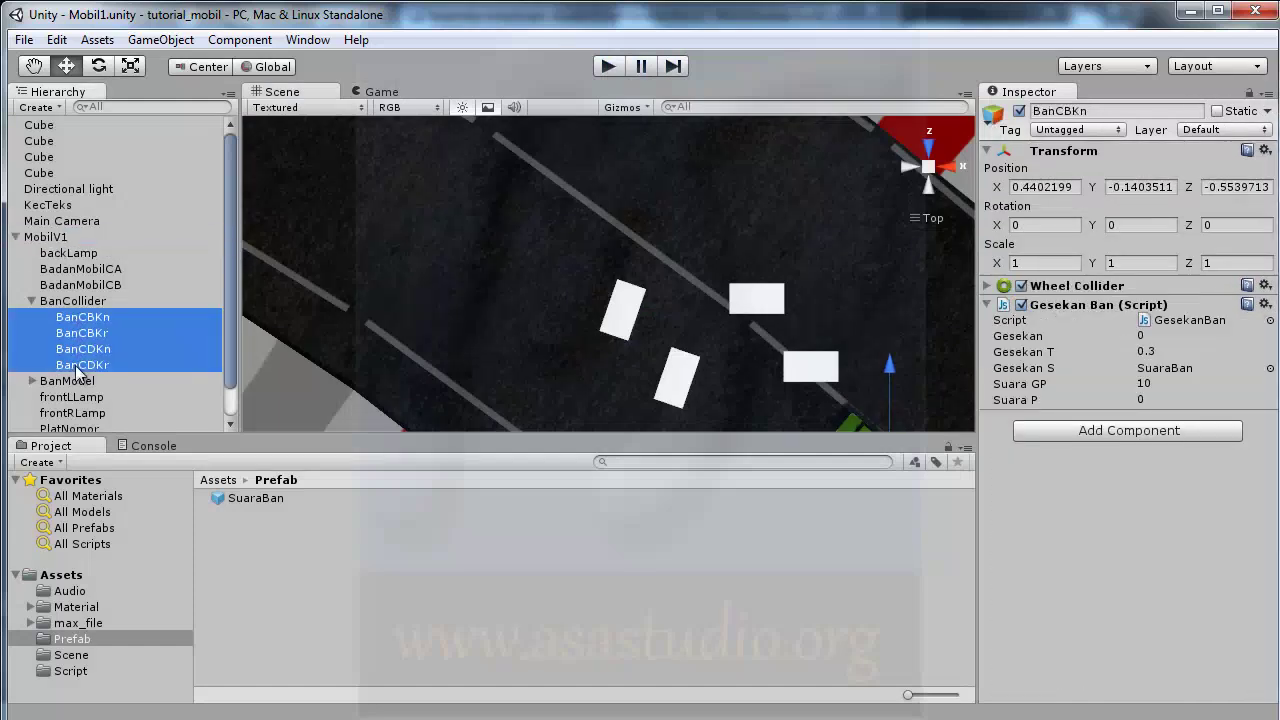
pyautogui.click(1143, 352)
pyautogui.write('0.5')
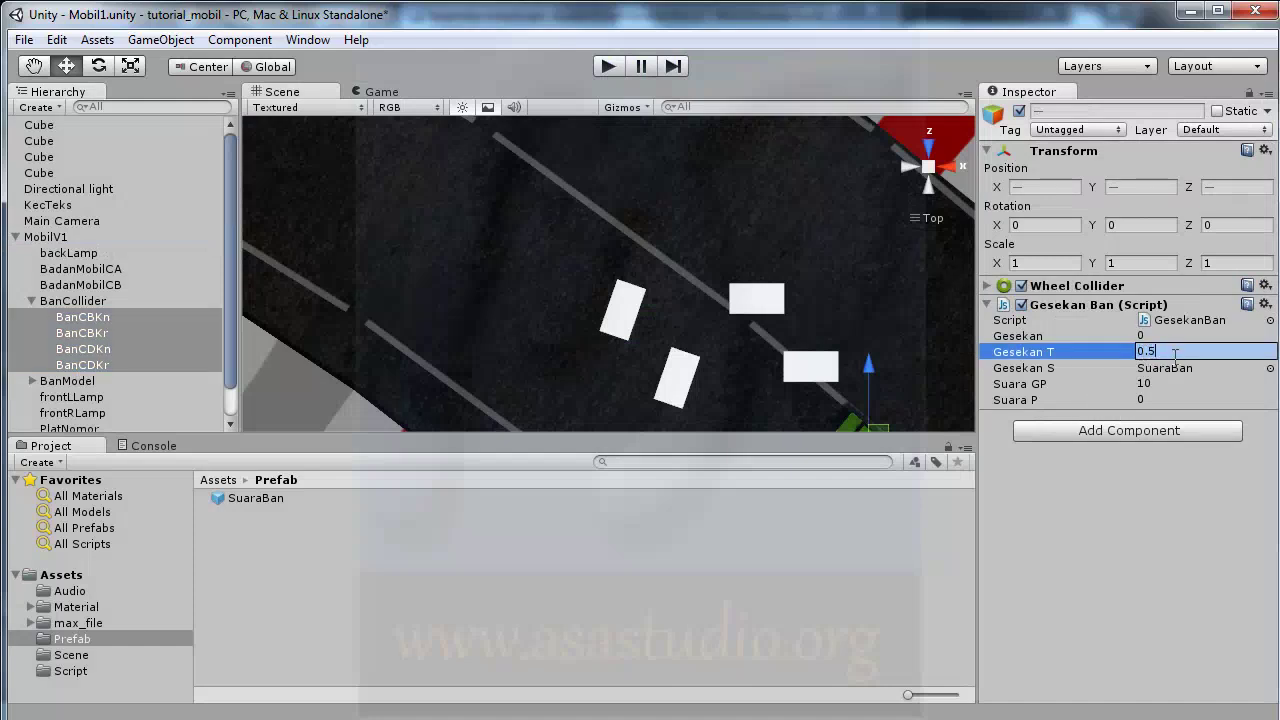
pyautogui.press('Return')
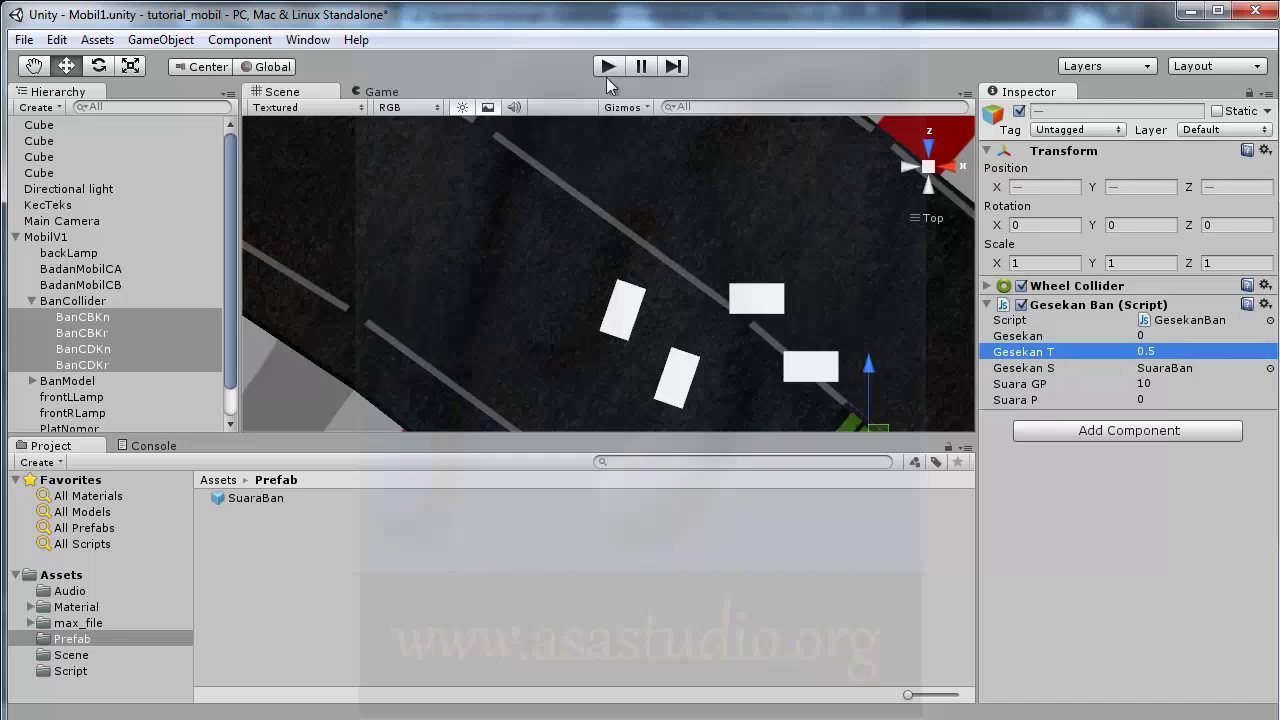
pyautogui.click(606, 76)
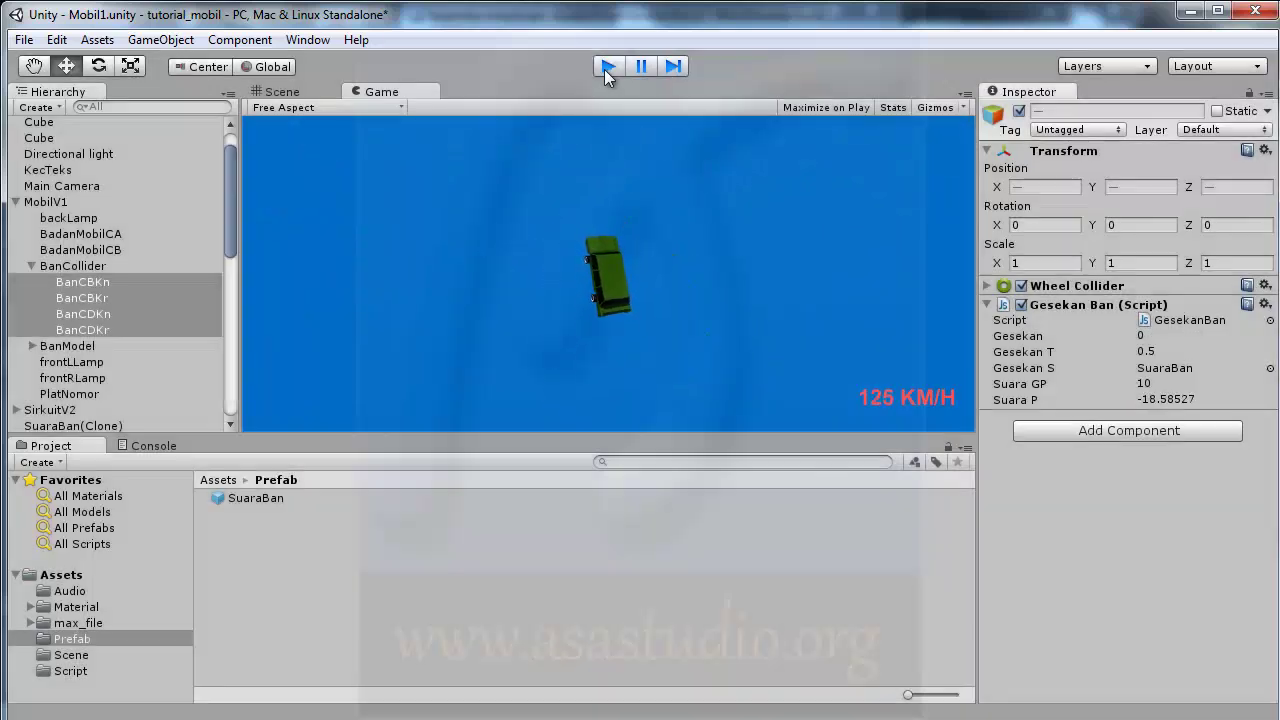
pyautogui.click(605, 70)
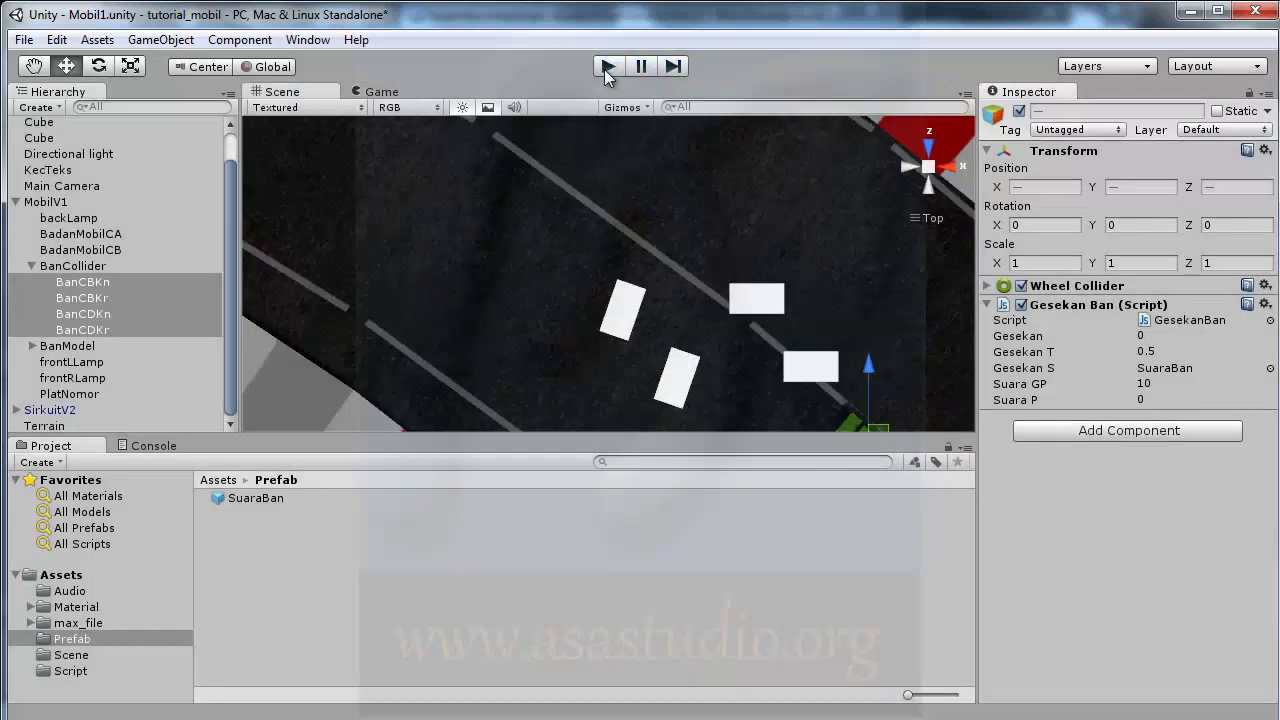